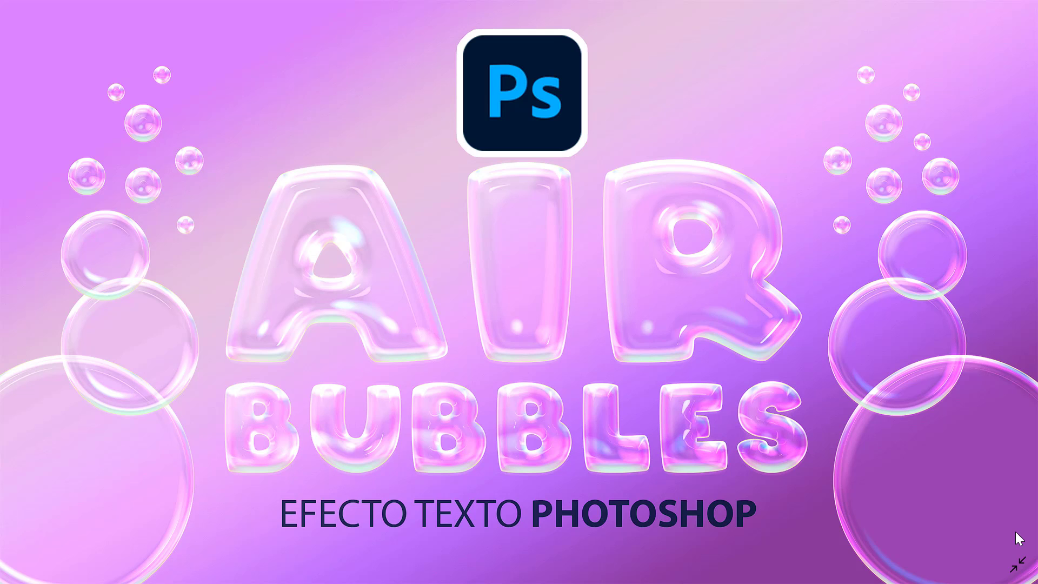
Exit the full-screen AIR BUBBLES preview in Photos and bring up the MediaFire download page
key(Escape)
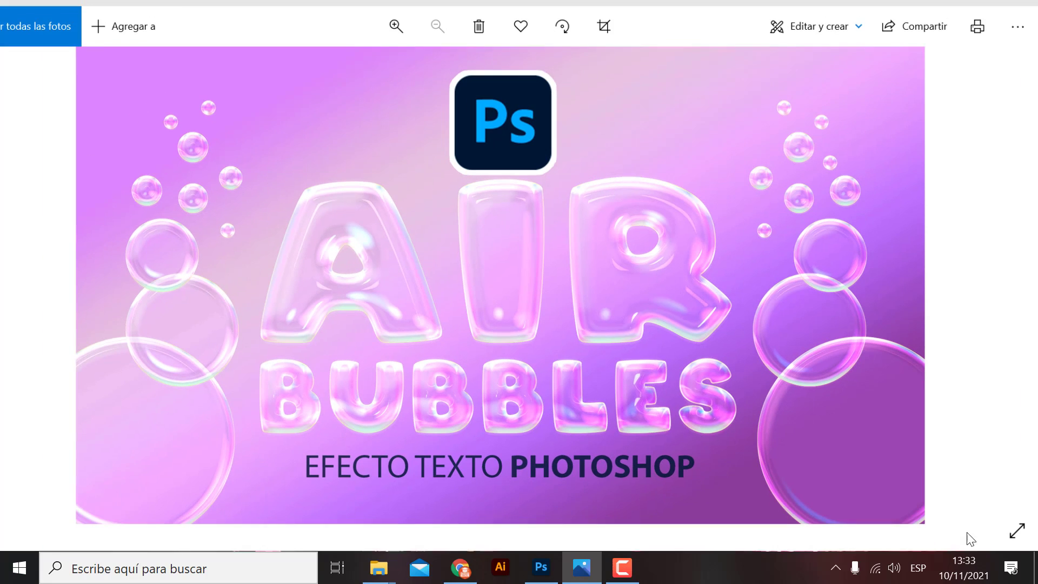
click(460, 568)
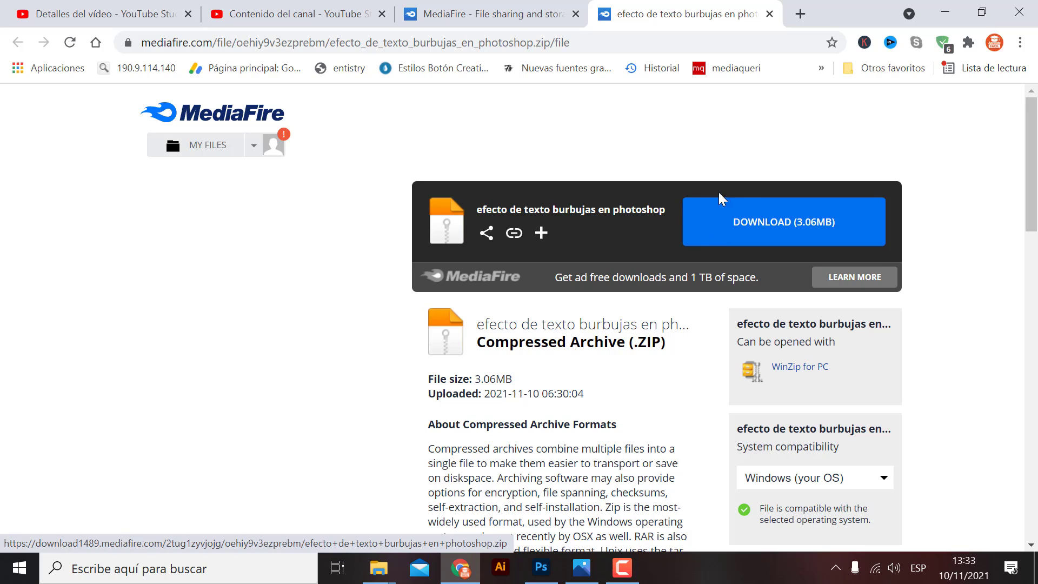
Save the 'efecto de texto burbujas en photoshop' zip to Escritorio and reveal the desktop
click(778, 225)
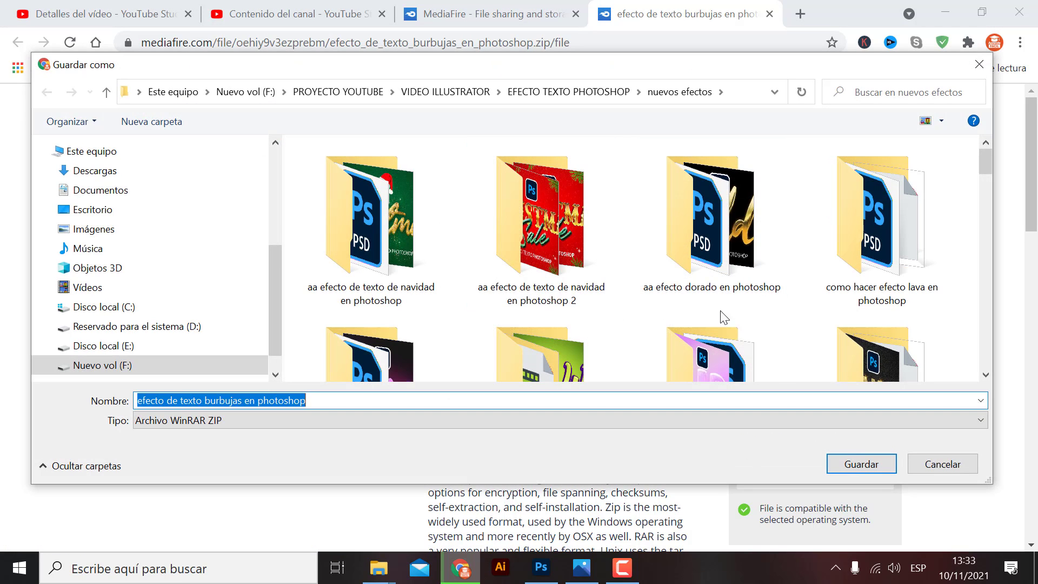
drag(277, 338, 262, 236)
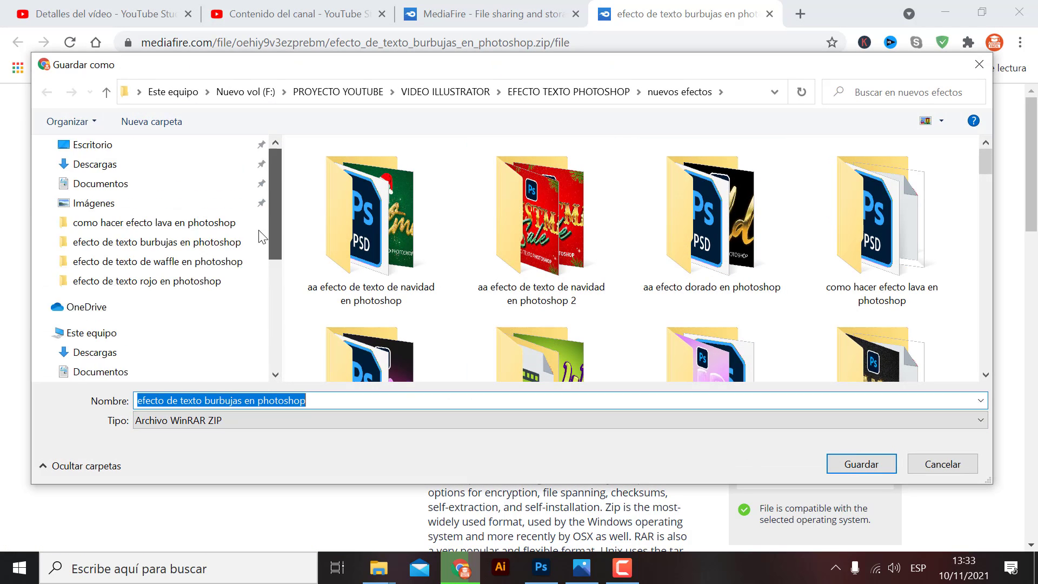
click(93, 177)
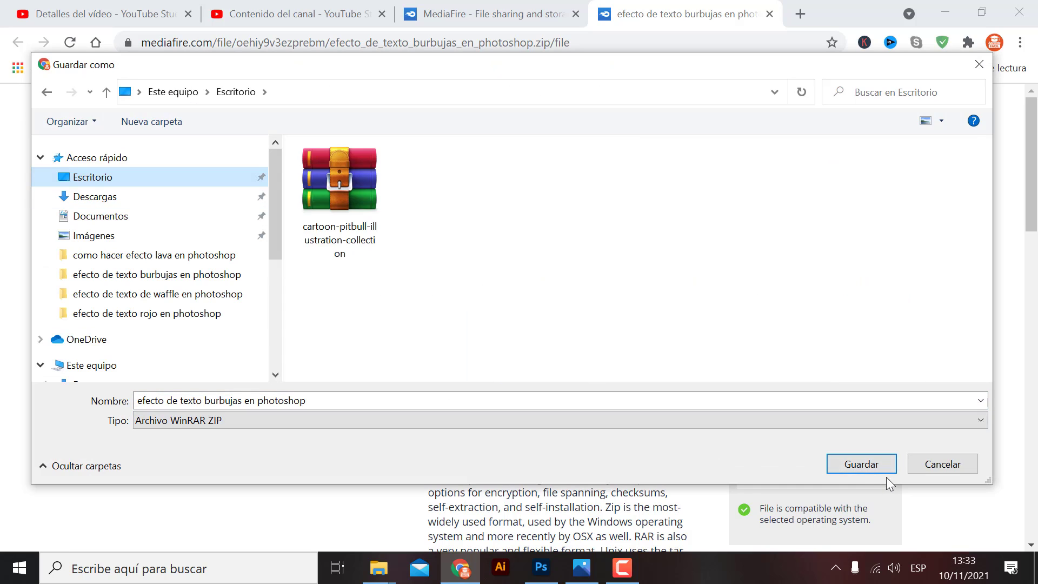
click(876, 467)
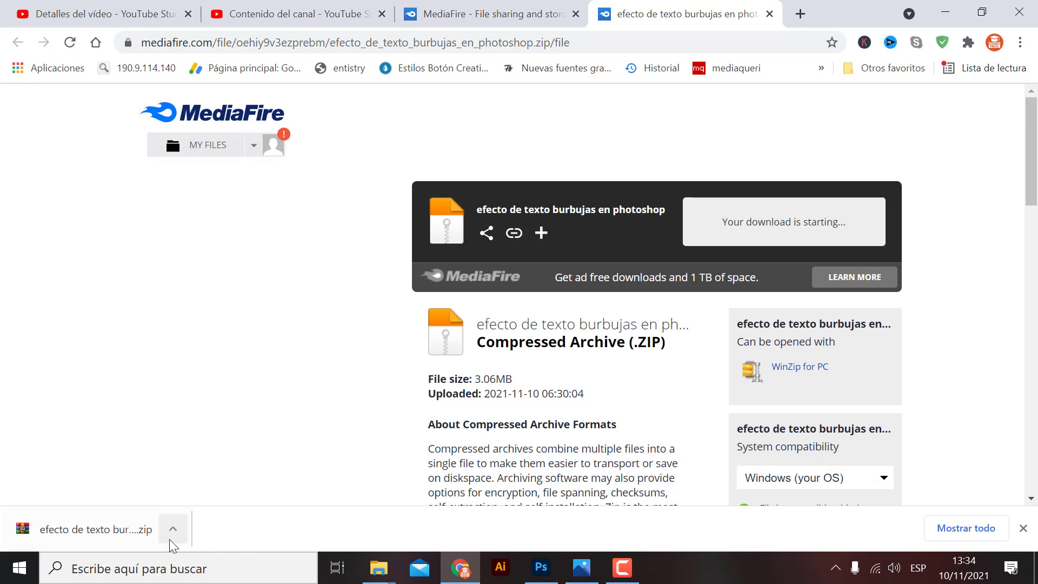
key(super+d)
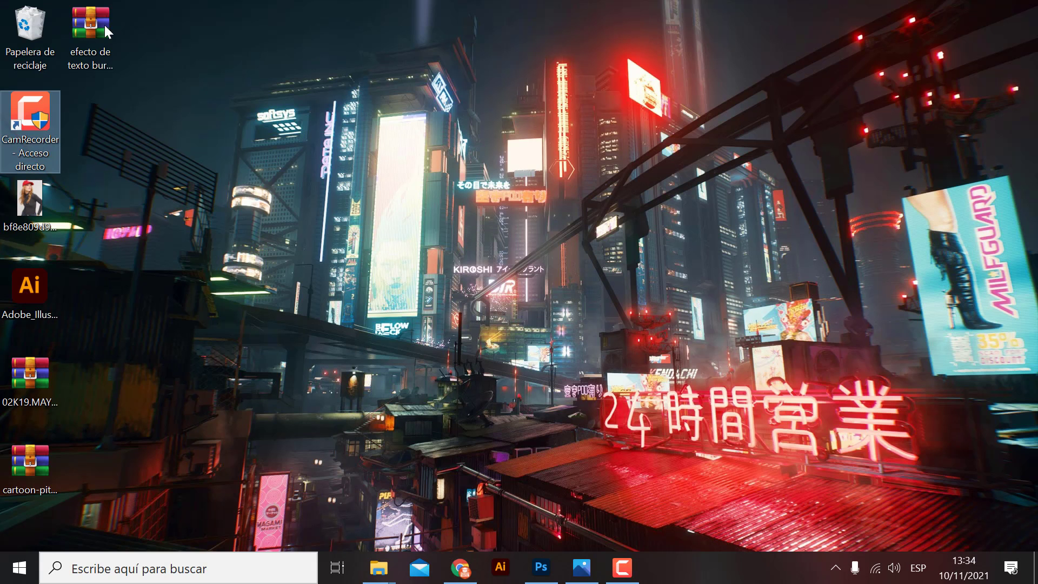
Extract the bubble text zip with Extraer aquí and group the ARCO font and PSD beside it
drag(89, 26, 398, 163)
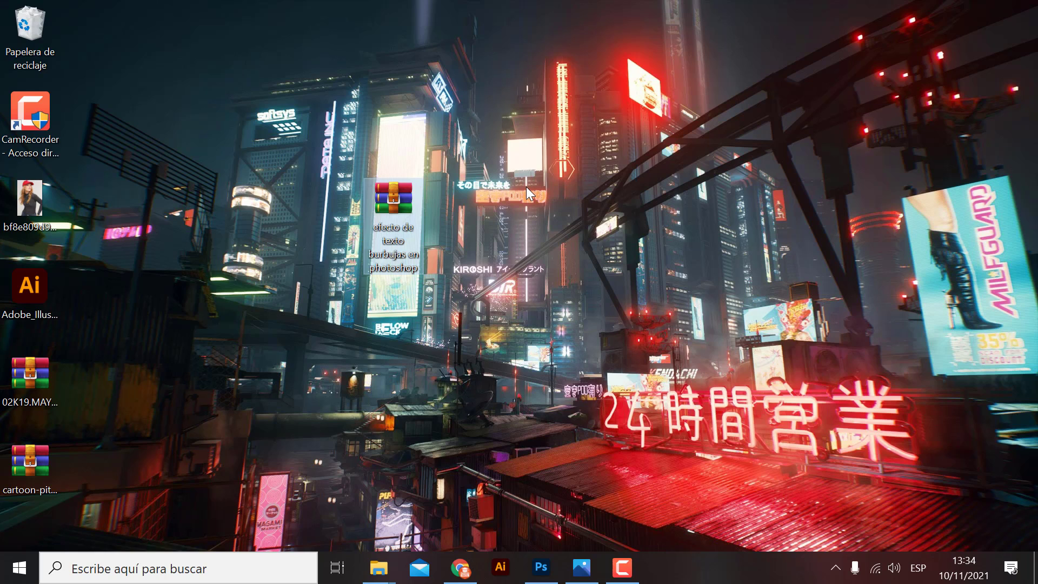
right_click(384, 202)
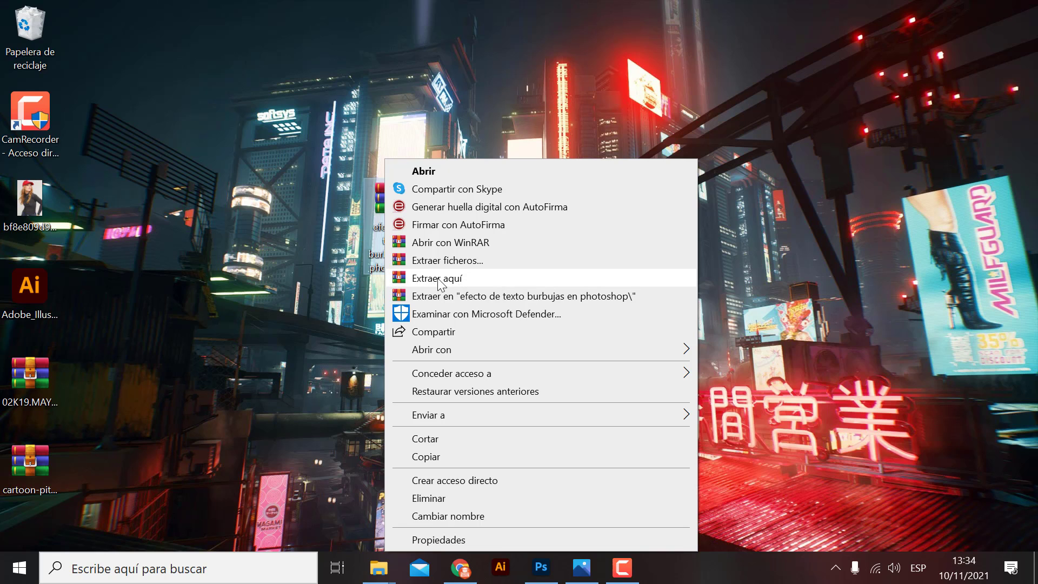
click(439, 279)
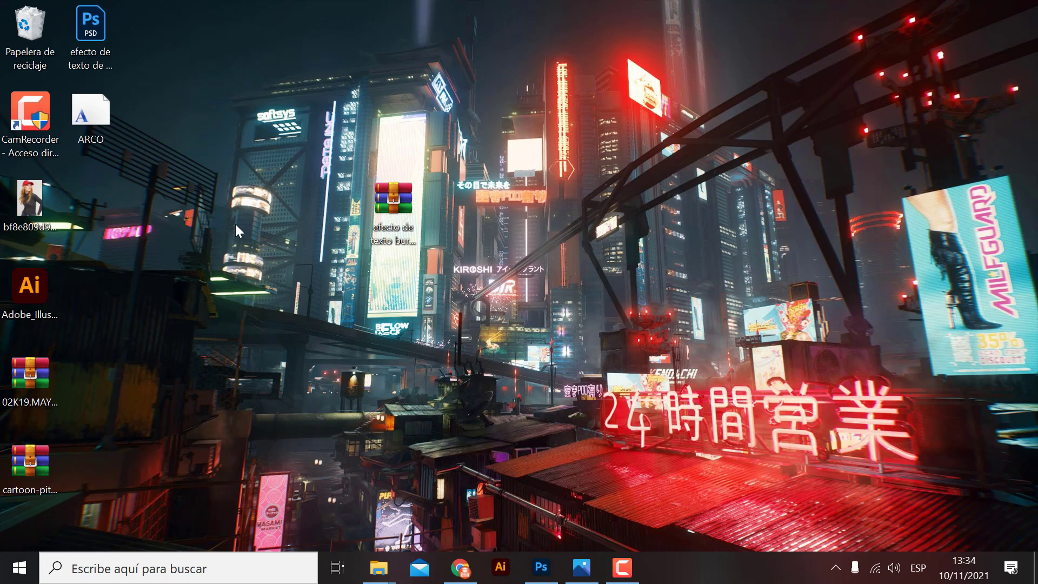
mouse_move(107, 107)
mouse_down()
mouse_move(478, 207)
mouse_move(453, 216)
mouse_up()
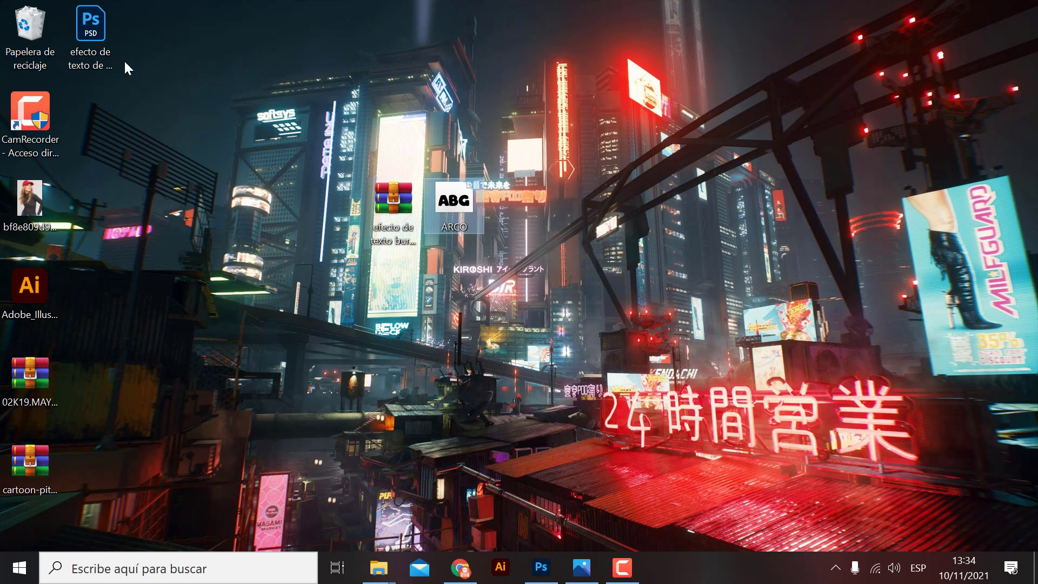
mouse_move(98, 34)
mouse_down()
mouse_move(176, 47)
mouse_move(498, 205)
mouse_up()
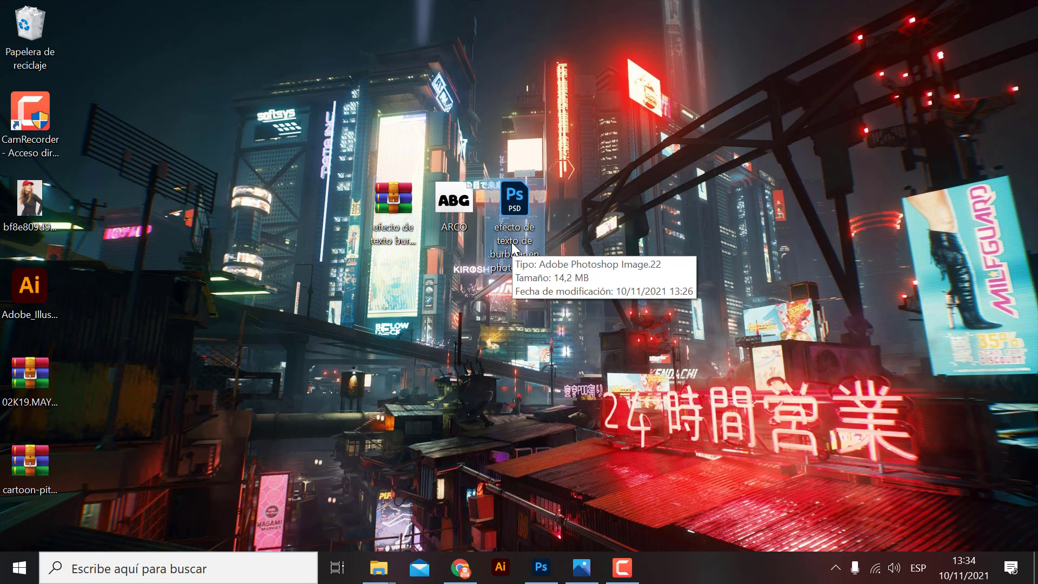
Install the ARCO Typography font, dismiss the replace prompt, and close Font Viewer
double_click(457, 204)
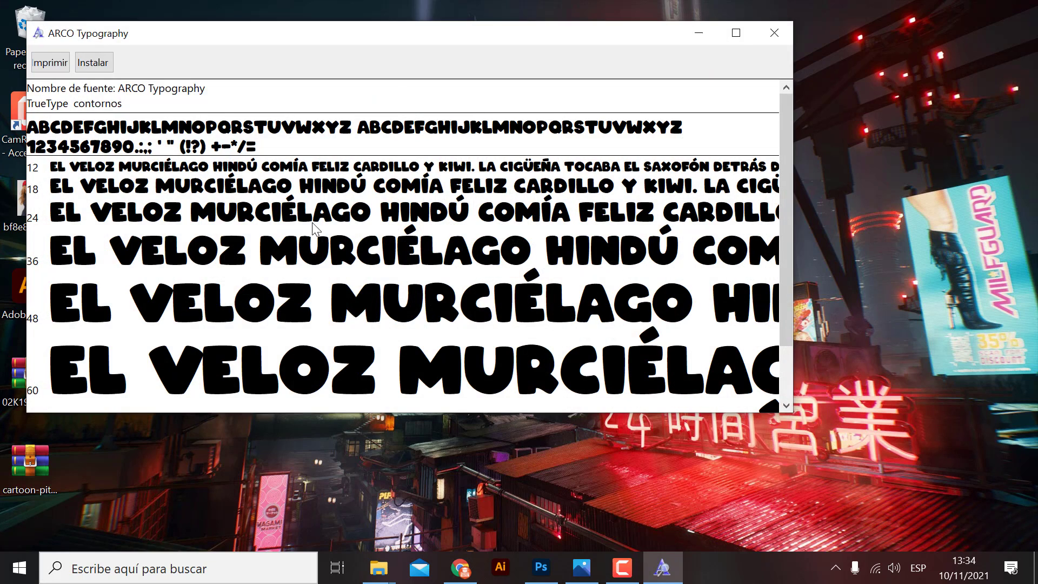
click(101, 67)
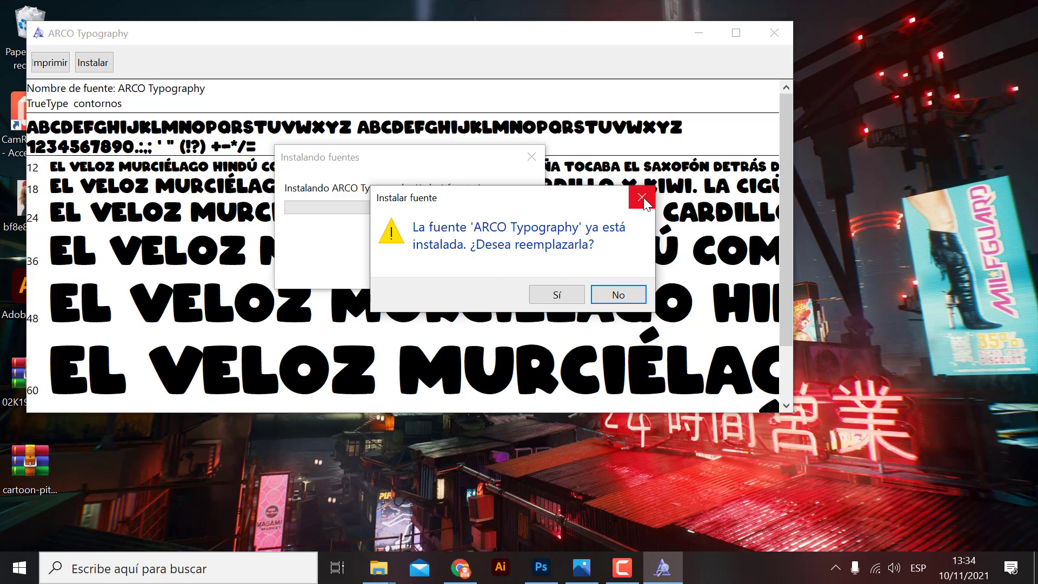
click(557, 294)
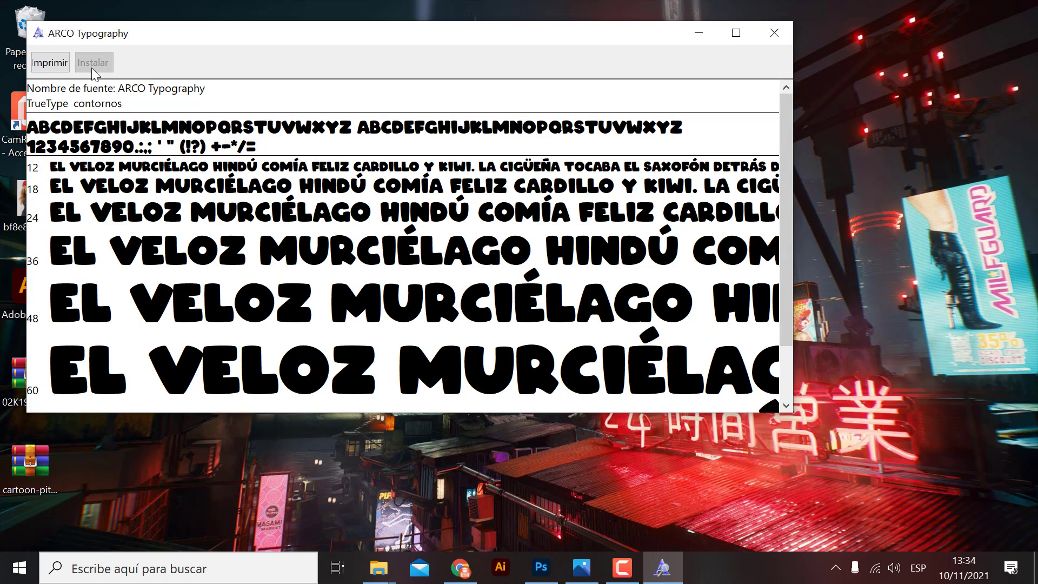
click(774, 33)
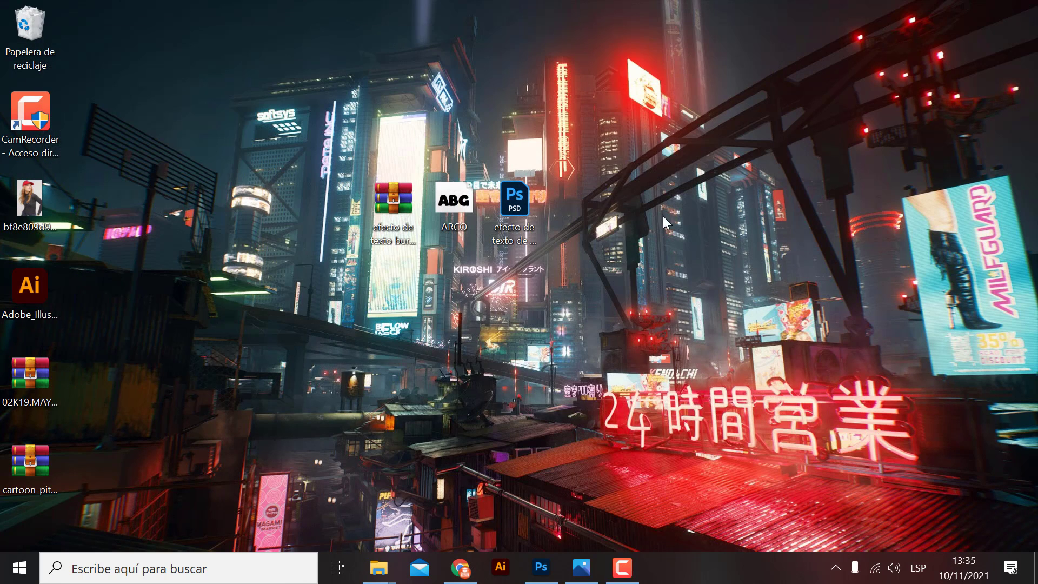
click(517, 212)
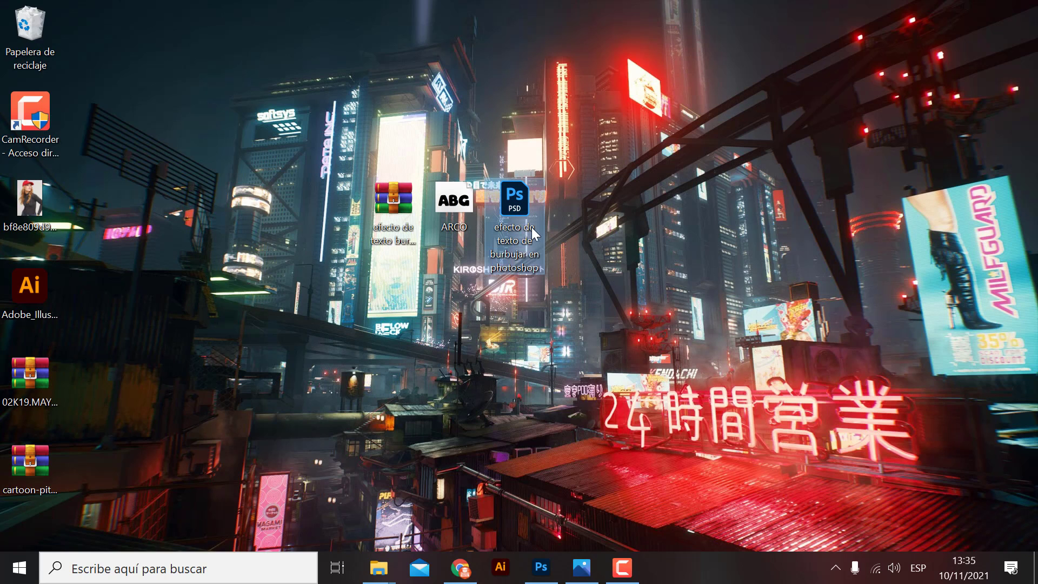
mouse_move(514, 203)
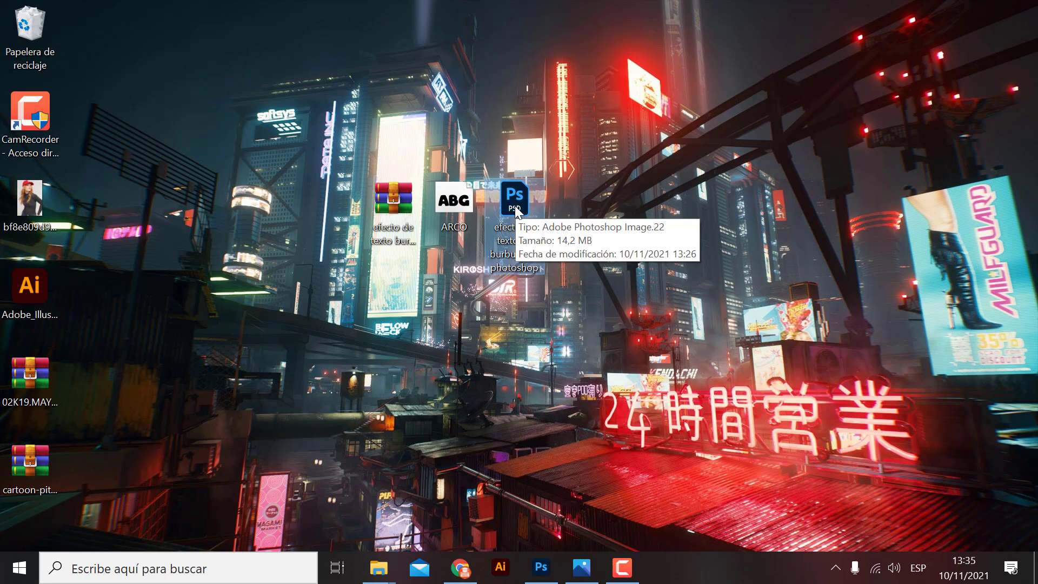
Open the bubble text PSD in Photoshop and zoom in close on the letter A
double_click(515, 208)
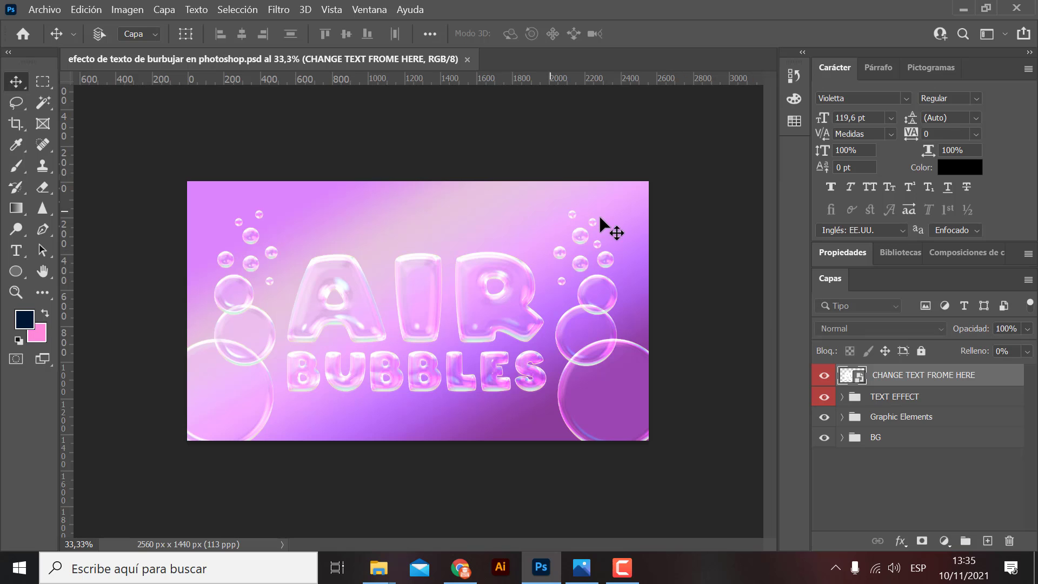
key(ctrl+plus)
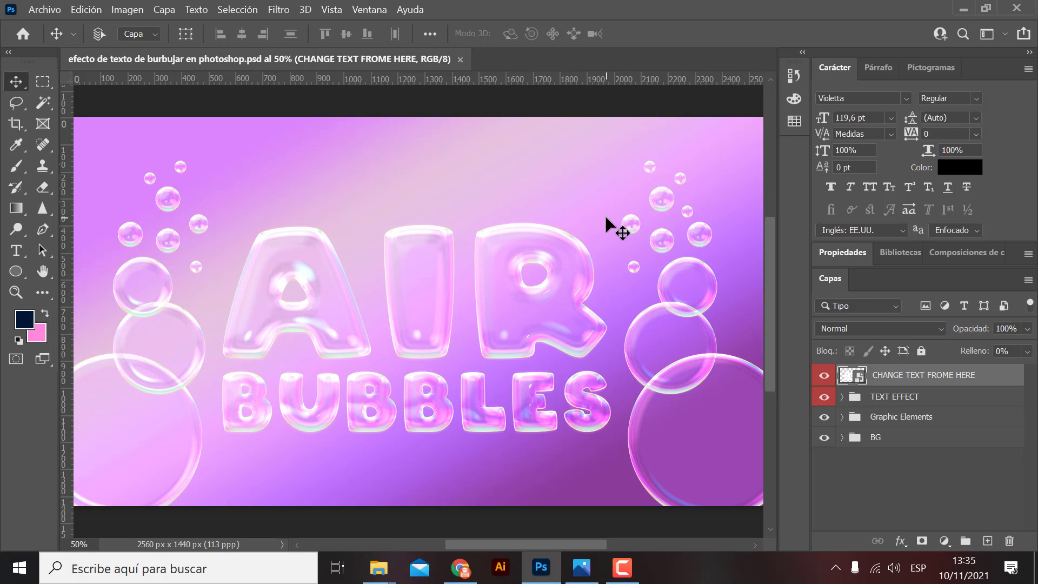
key(ctrl+plus)
key(ctrl+plus)
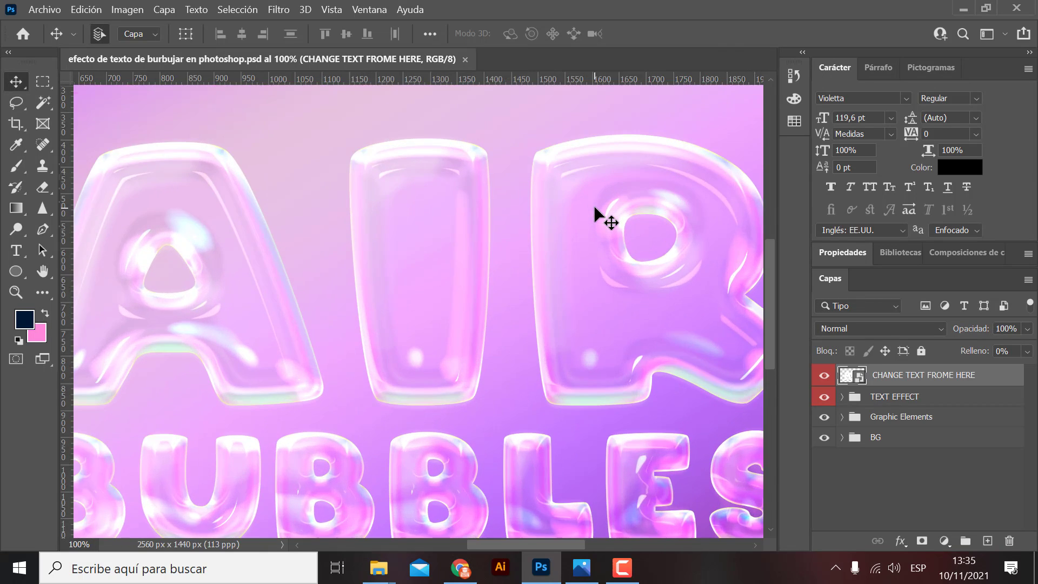
key(ctrl+plus)
mouse_move(382, 366)
mouse_down()
mouse_move(556, 355)
mouse_move(544, 349)
mouse_up()
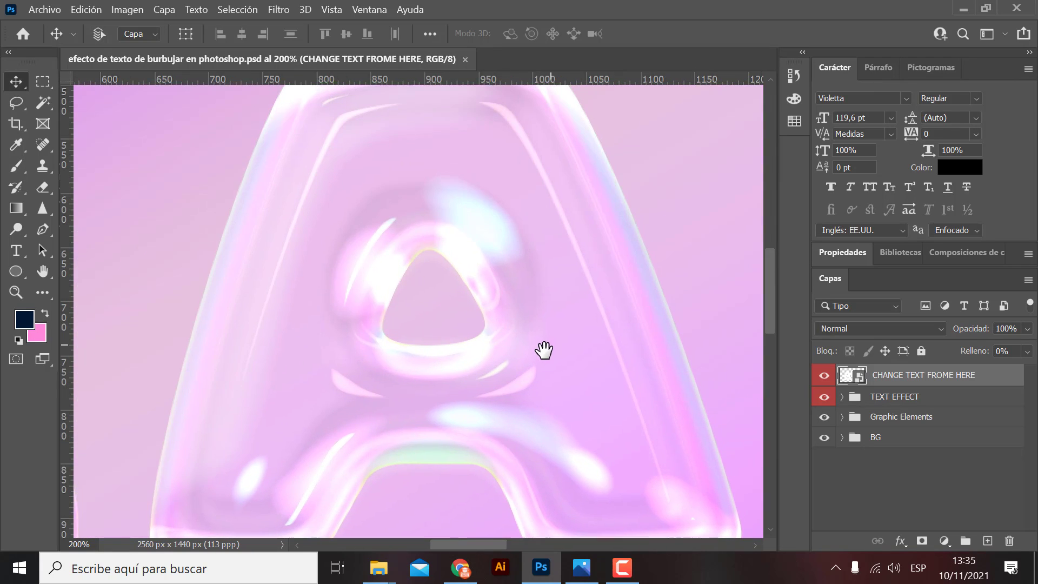
Zoom back out to view the full AIR BUBBLES text and the whole design
key(ctrl+minus)
key(ctrl+minus)
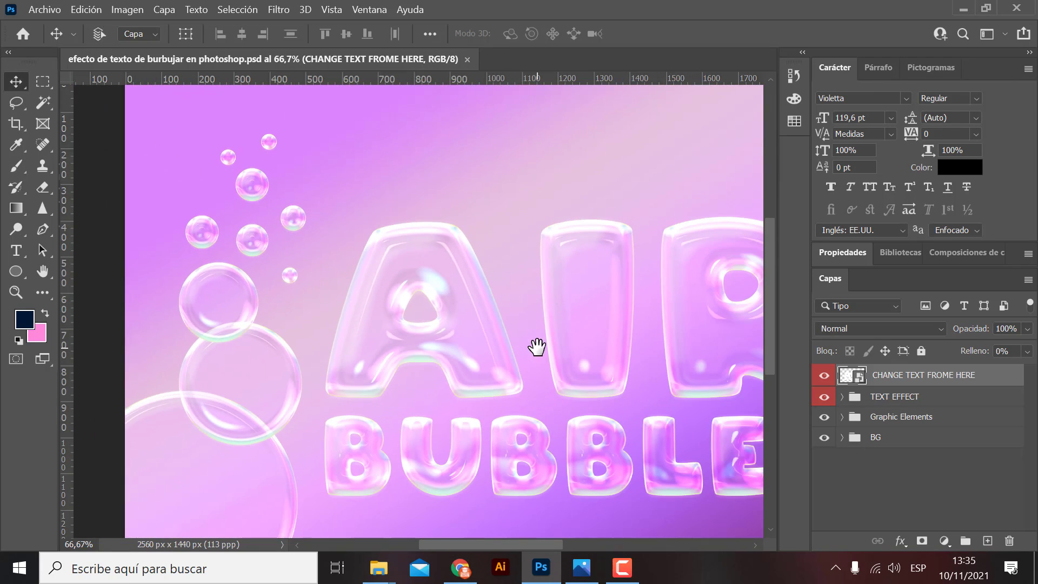
mouse_move(529, 352)
mouse_down()
mouse_move(332, 320)
mouse_move(282, 241)
mouse_move(448, 246)
mouse_up()
key(ctrl+minus)
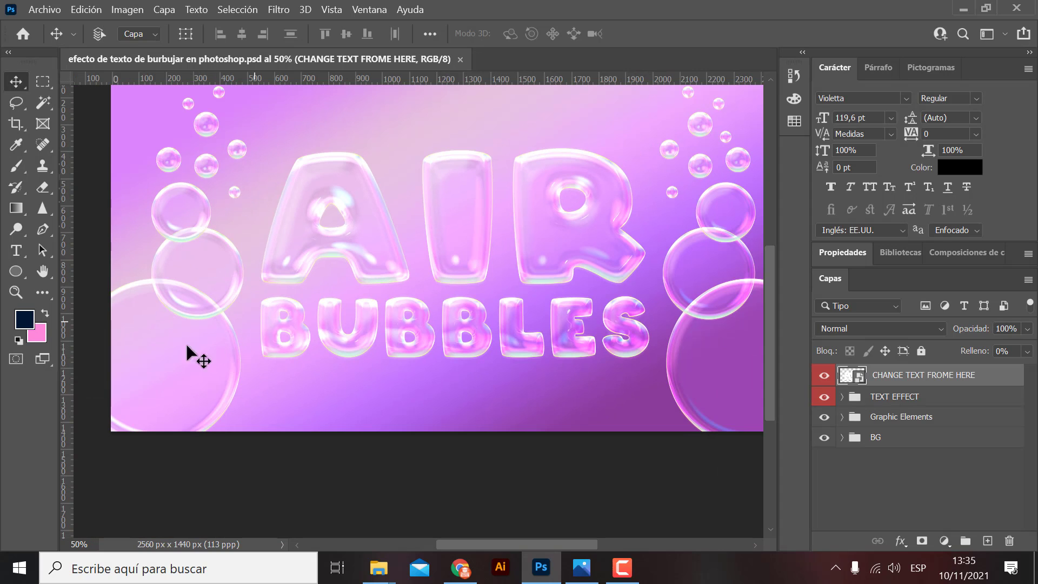
scroll(616, 357, up, 2)
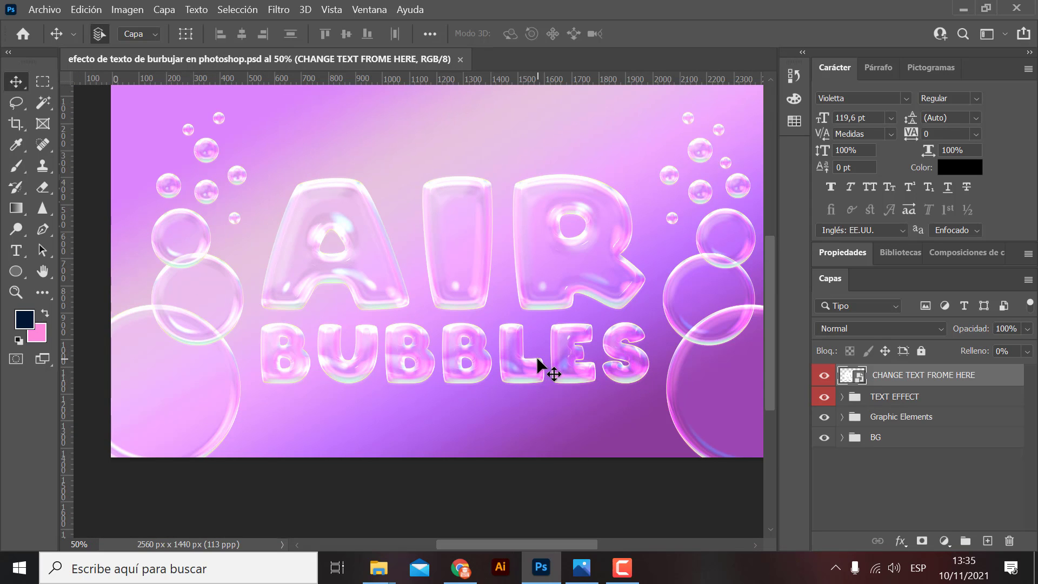
key(ctrl+minus)
key(ctrl+plus)
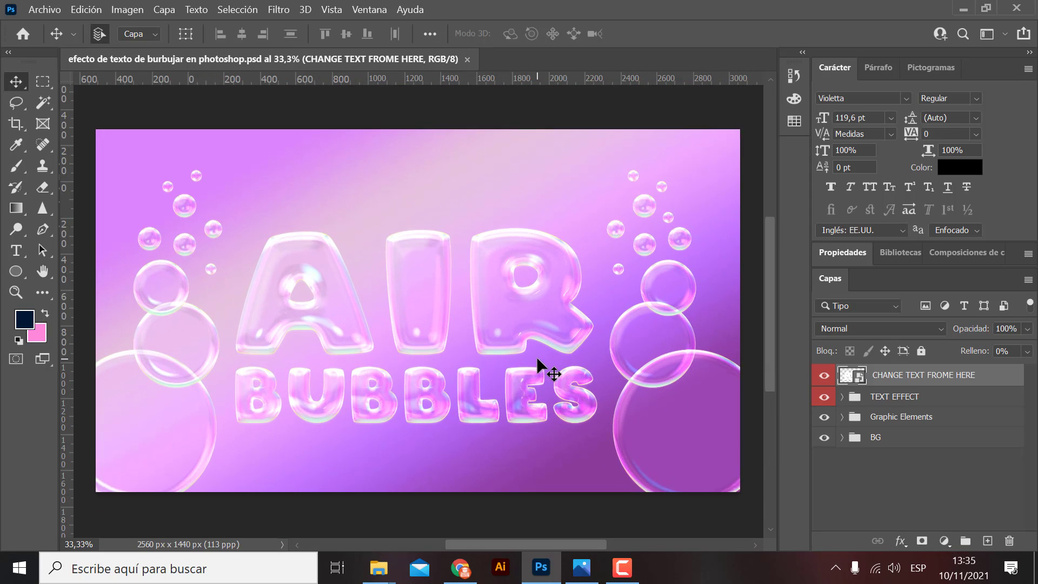
drag(549, 398, 519, 336)
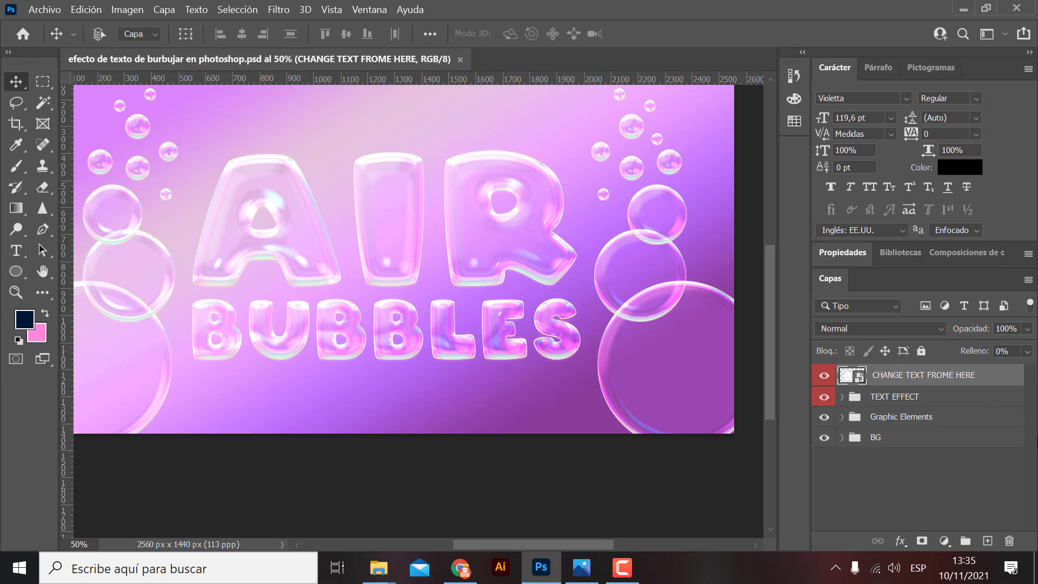
key(F7)
key(F7)
key(F7)
key(F7)
Open AIR BUBBLES.psb, compare it with the main document, then select the BUBBLES and AIR layers
double_click(859, 377)
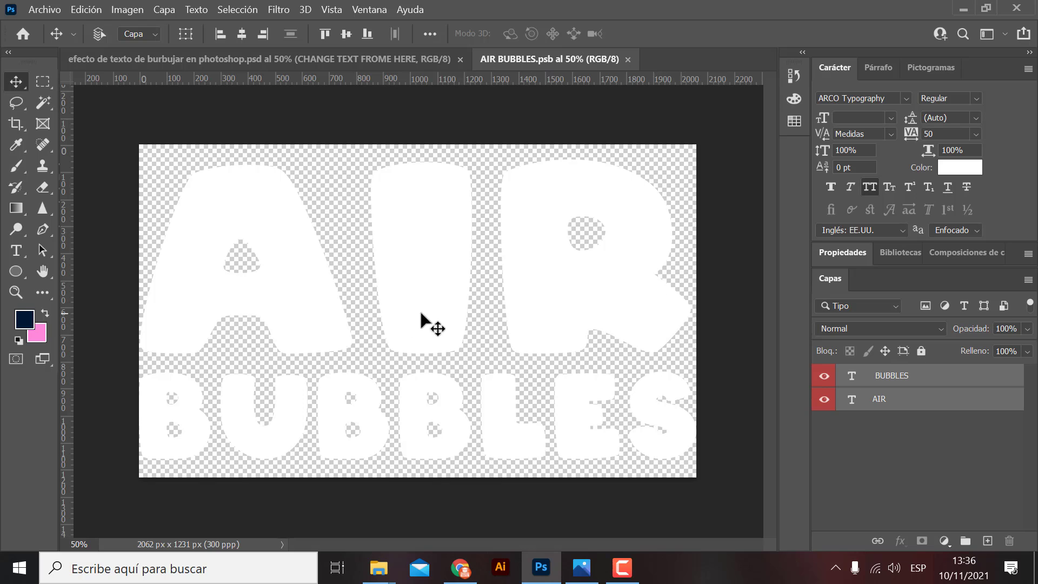
click(277, 59)
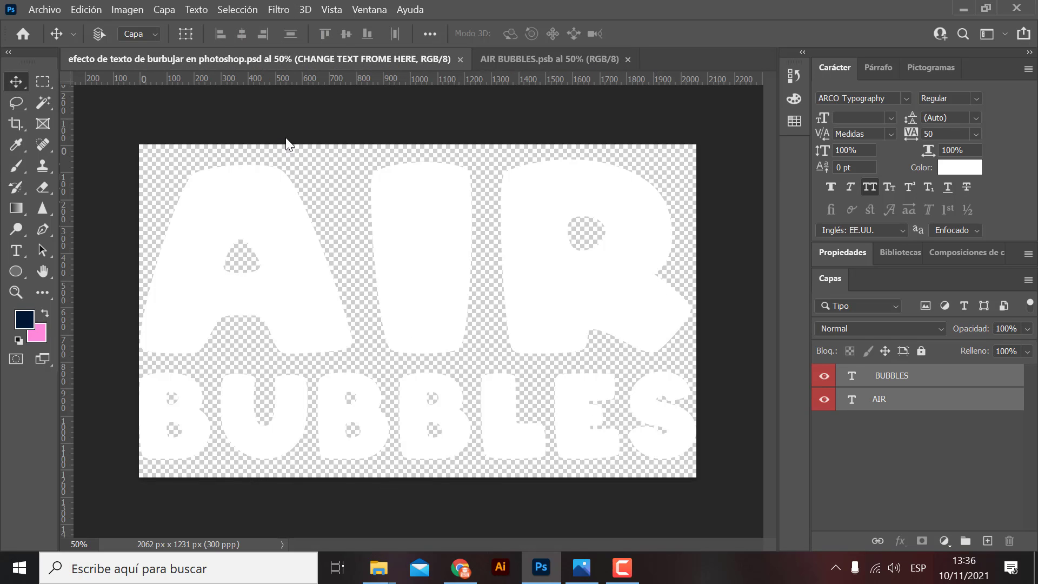
click(519, 59)
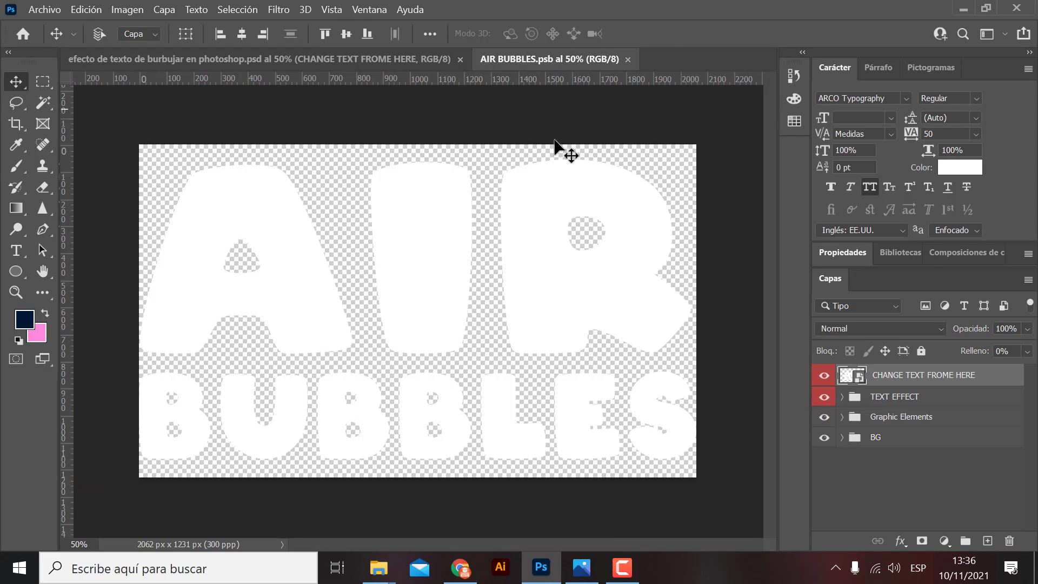
click(239, 58)
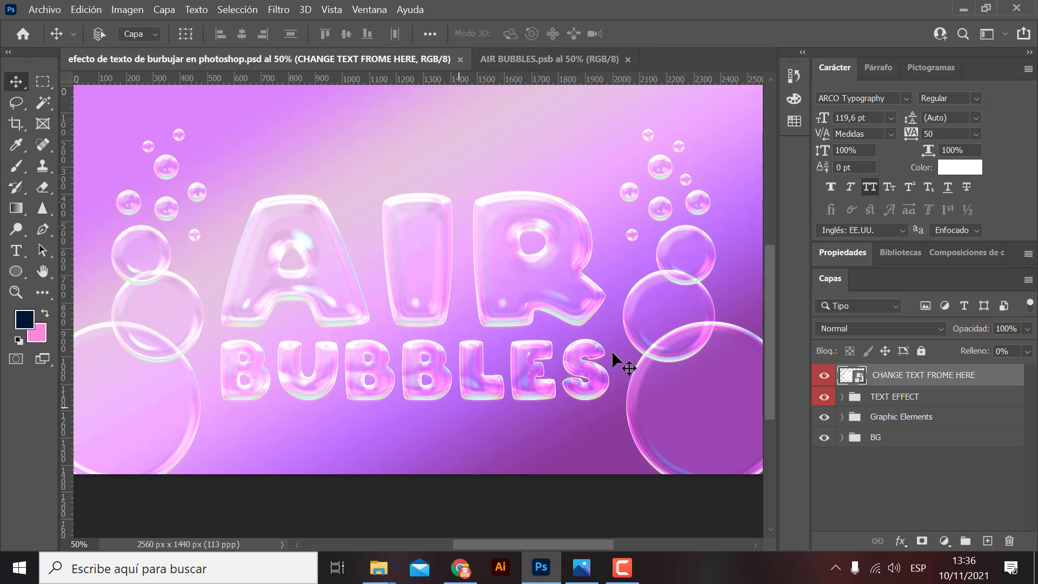
click(512, 61)
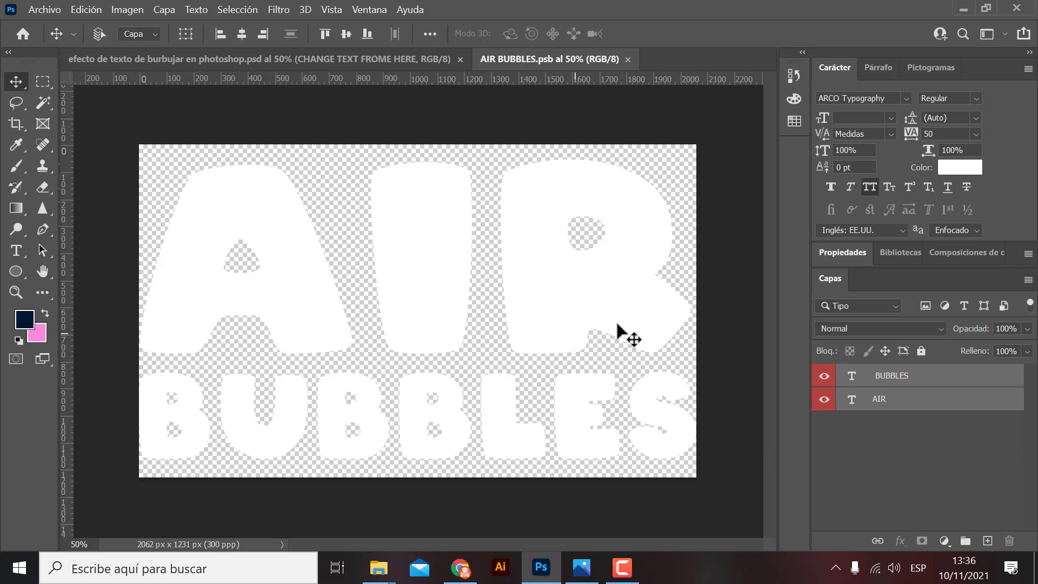
click(880, 383)
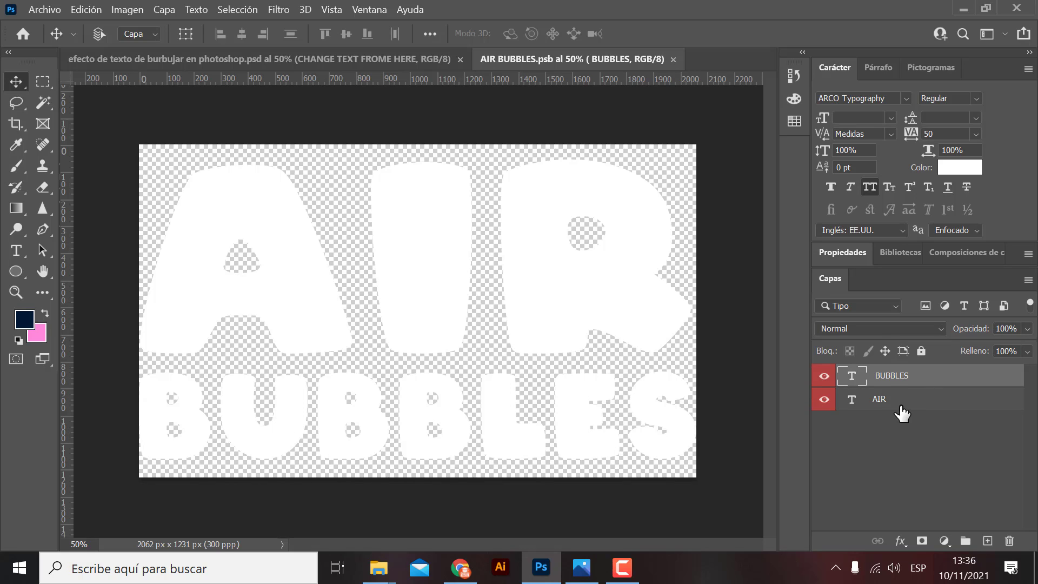
click(840, 406)
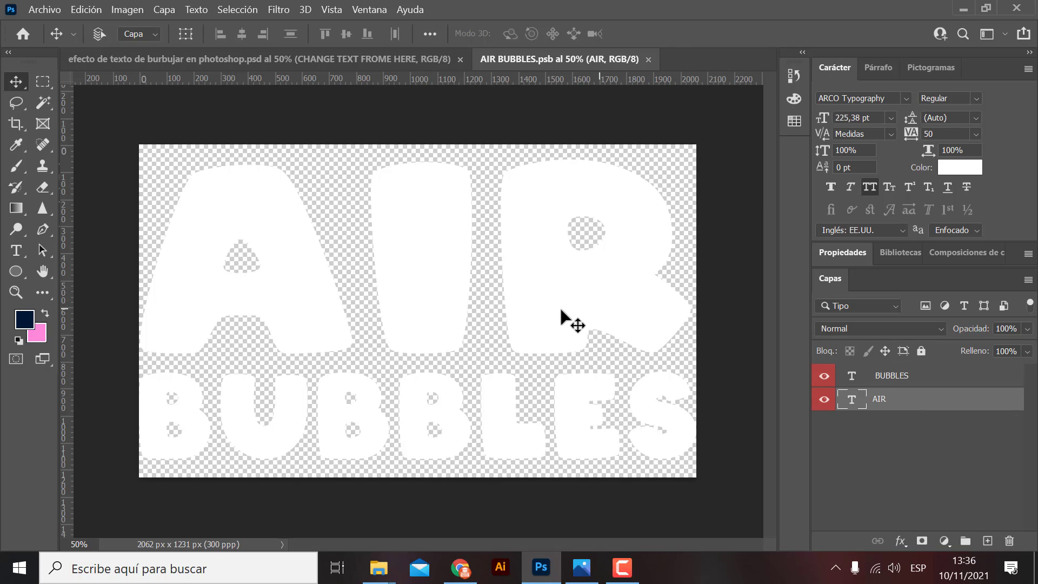
Retype the AIR text layer as EFECTO and commit the edit
double_click(581, 309)
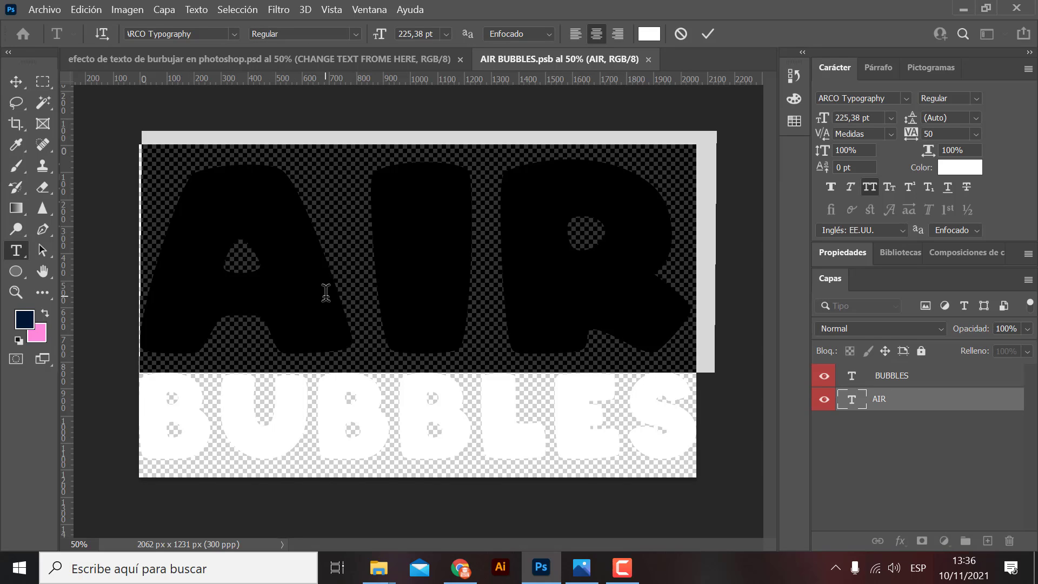
text(EFE)
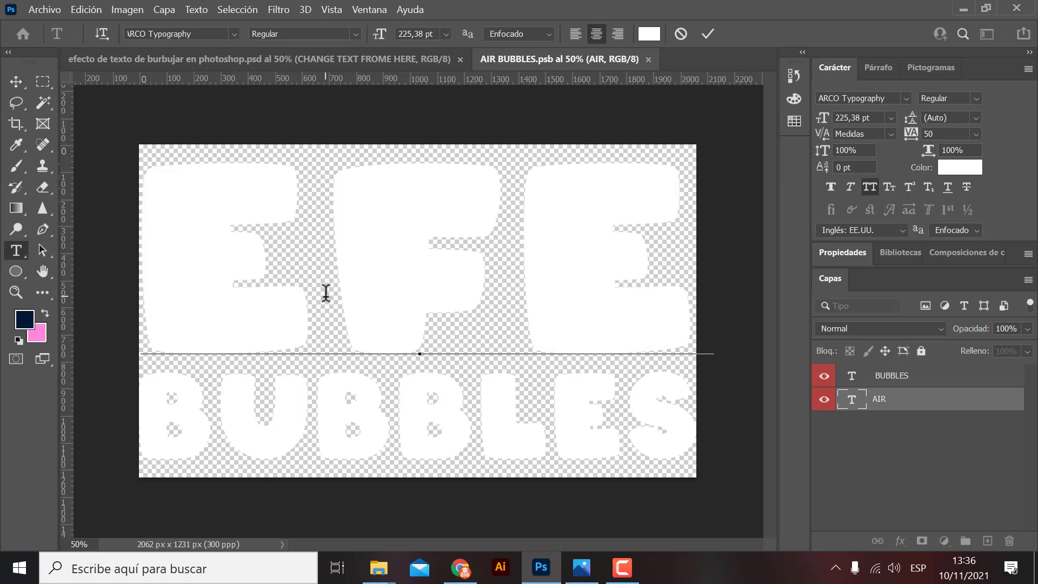
text(CTO)
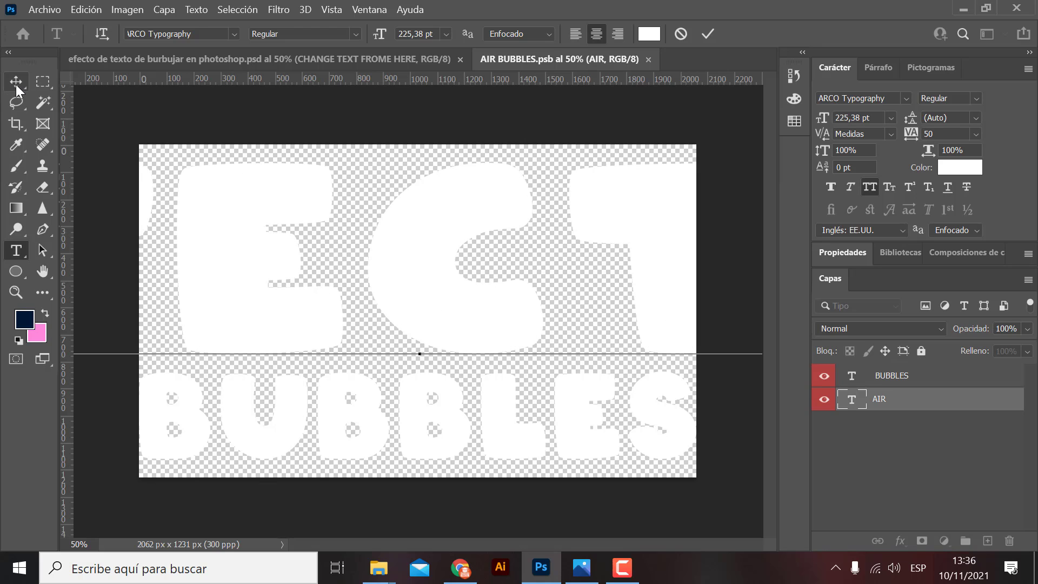
click(16, 81)
key(ctrl+minus)
key(ctrl+minus)
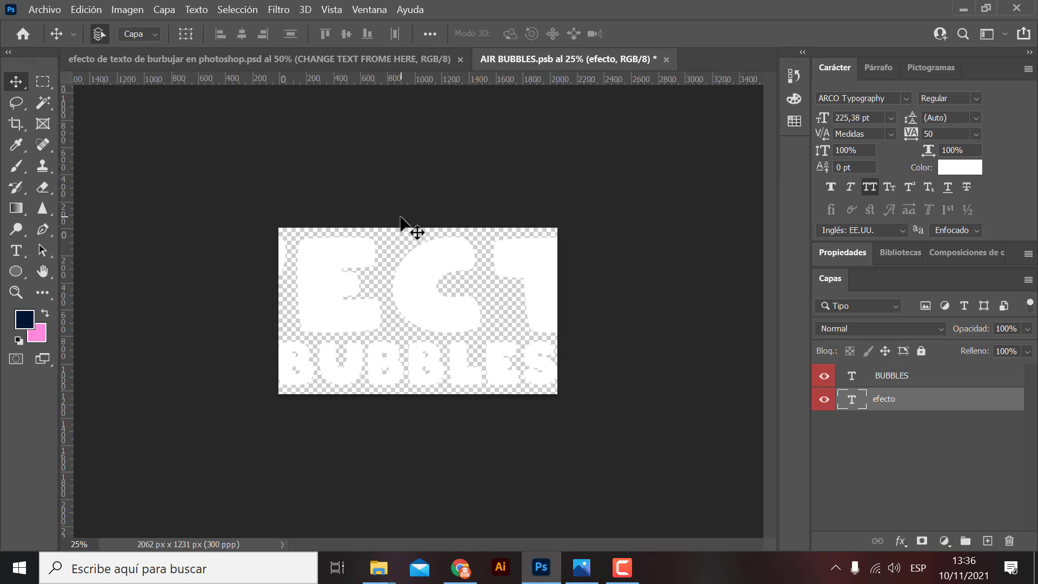
Scale EFECTO down to about 42% and move it just above BUBBLES
key(ctrl+t)
mouse_move(741, 342)
mouse_down()
mouse_move(663, 316)
mouse_move(555, 306)
mouse_up()
key(Return)
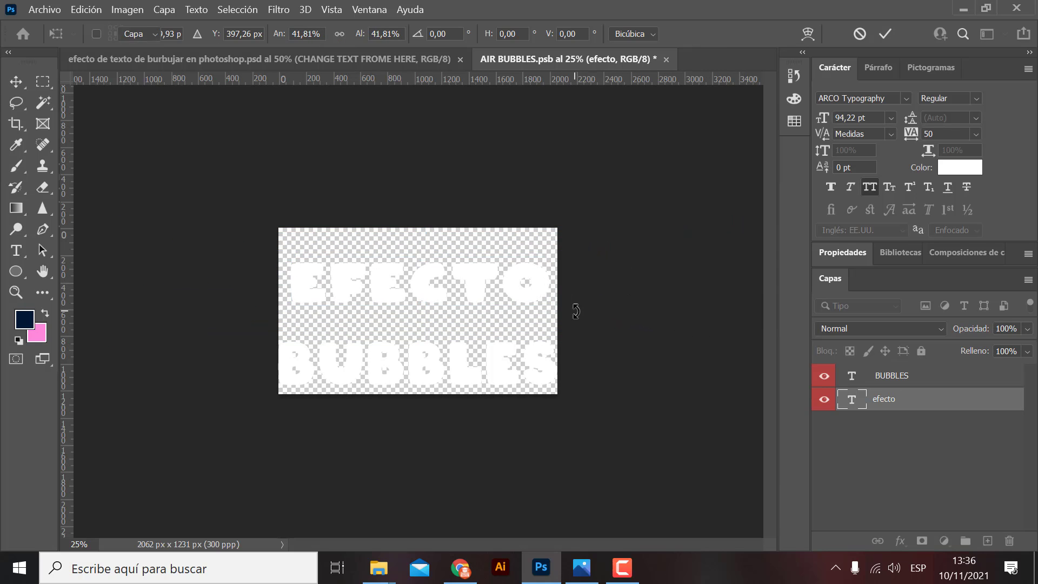
key(ctrl+plus)
key(ctrl+plus)
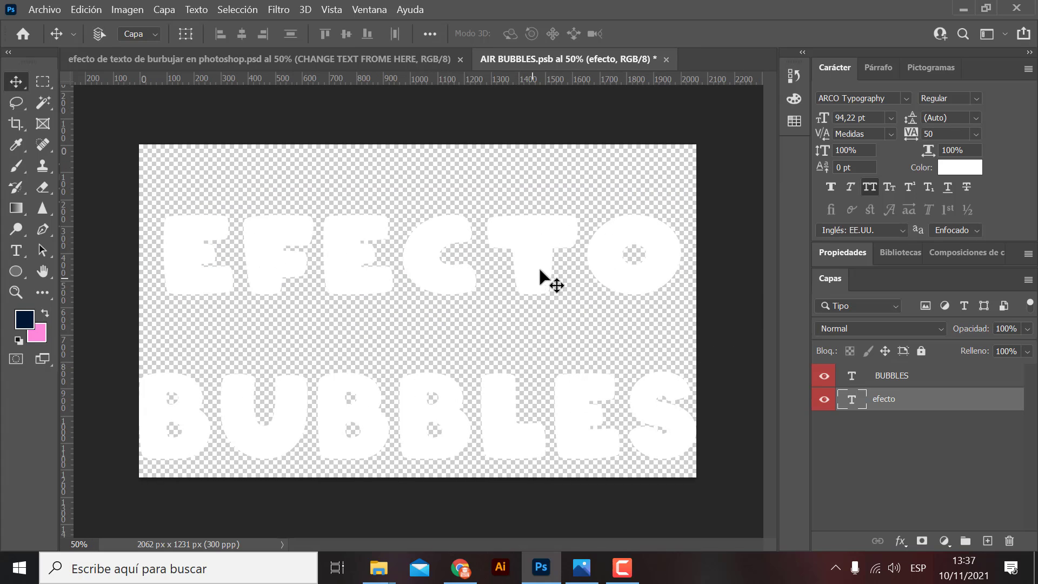
drag(539, 269, 542, 319)
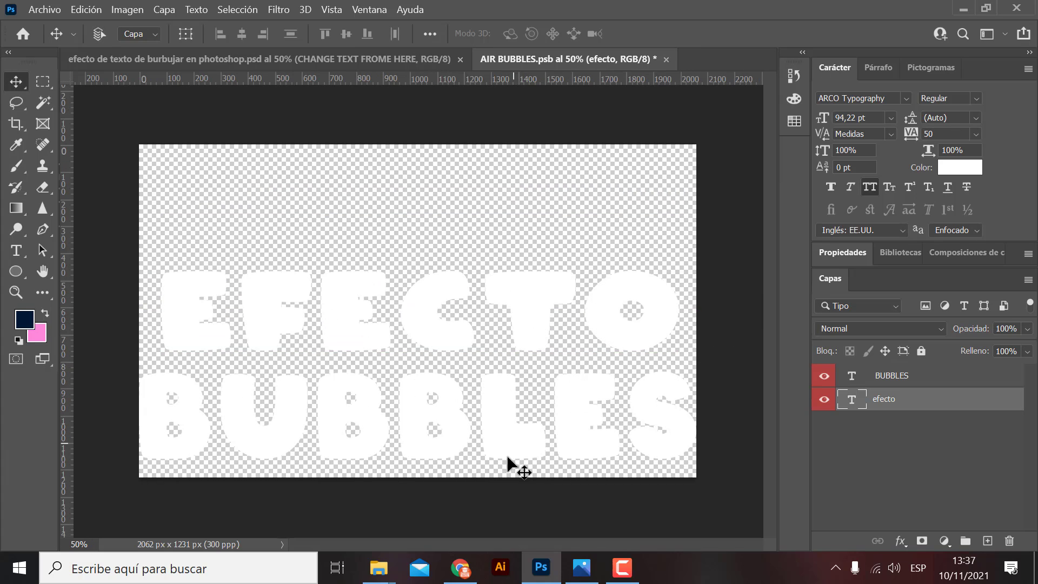
click(900, 381)
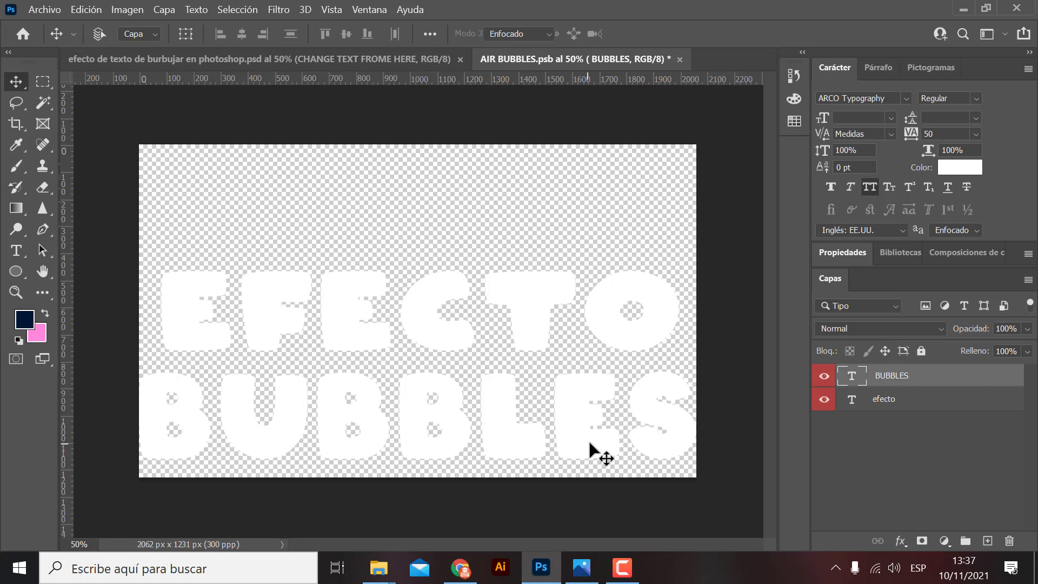
Retype the BUBBLES text layer as NUEVO
double_click(622, 432)
mouse_move(672, 424)
mouse_down()
mouse_move(288, 223)
mouse_move(299, 224)
mouse_up()
text(NU)
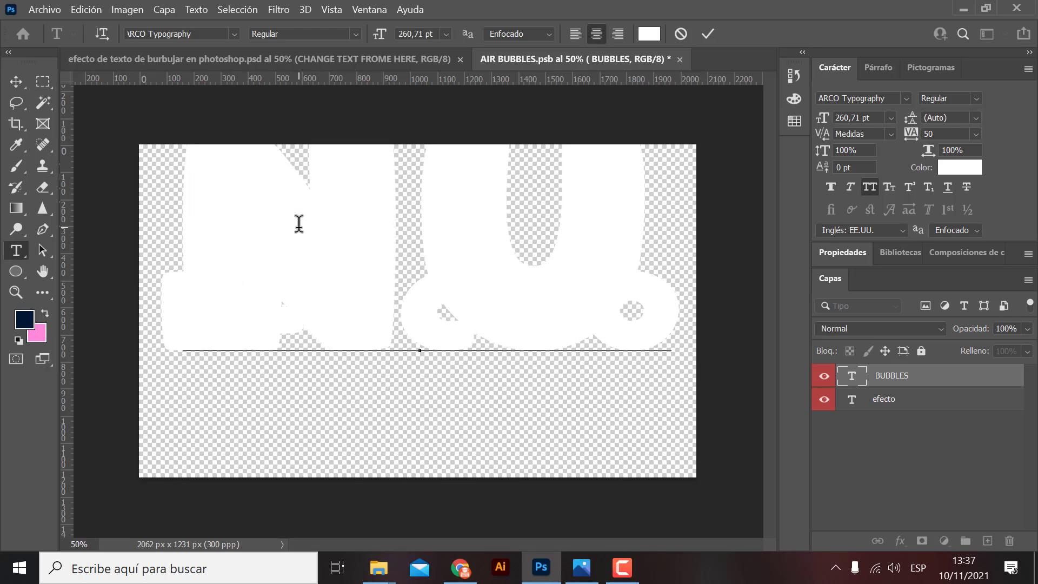
text(EV)
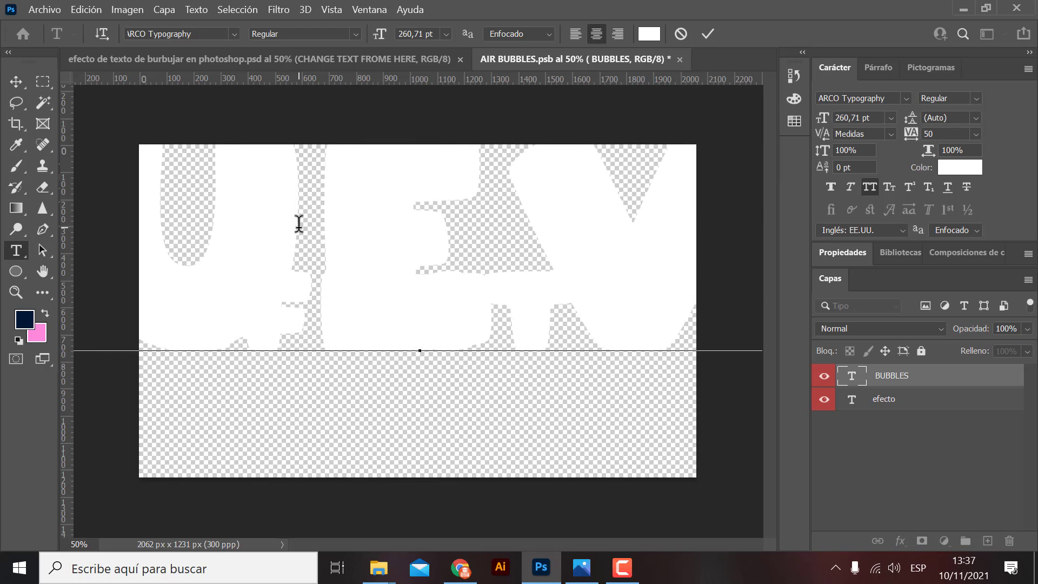
click(15, 82)
key(ctrl+minus)
key(ctrl+minus)
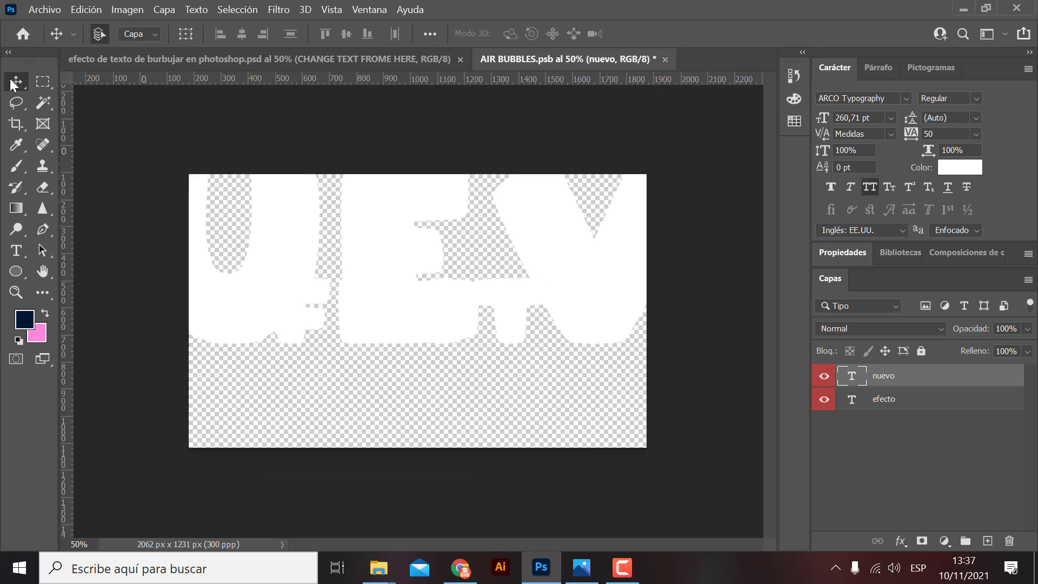
Scale NUEVO to 44.86% and position it as the top line above EFECTO
key(ctrl+t)
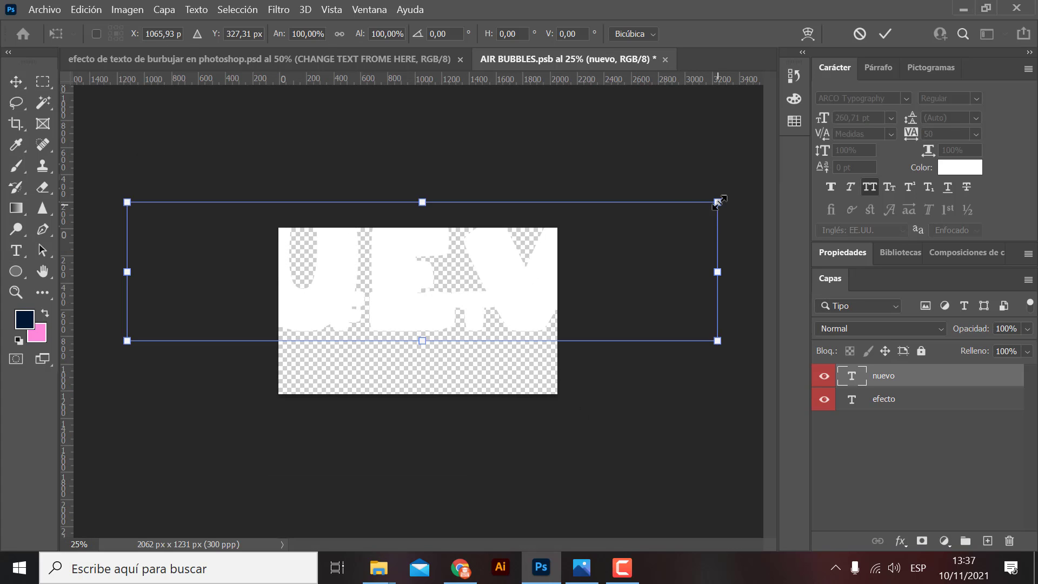
drag(719, 201, 538, 162)
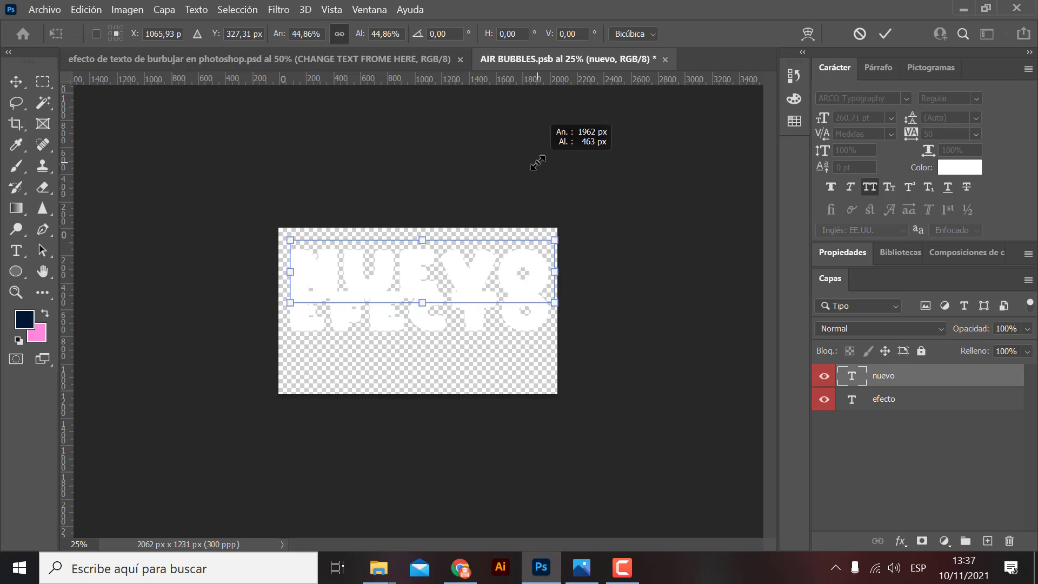
key(ctrl+plus)
key(ctrl+plus)
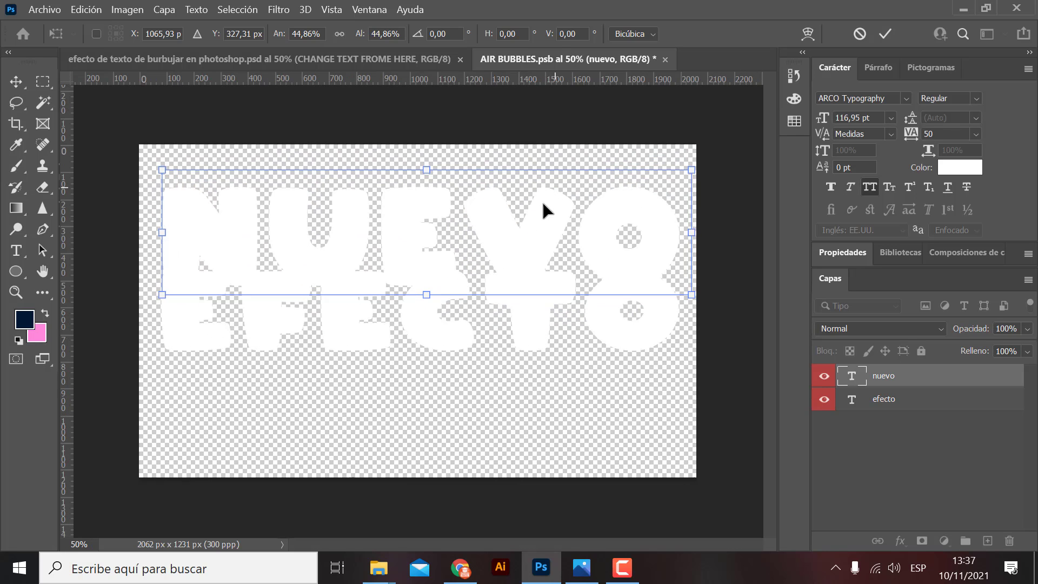
drag(540, 232, 534, 206)
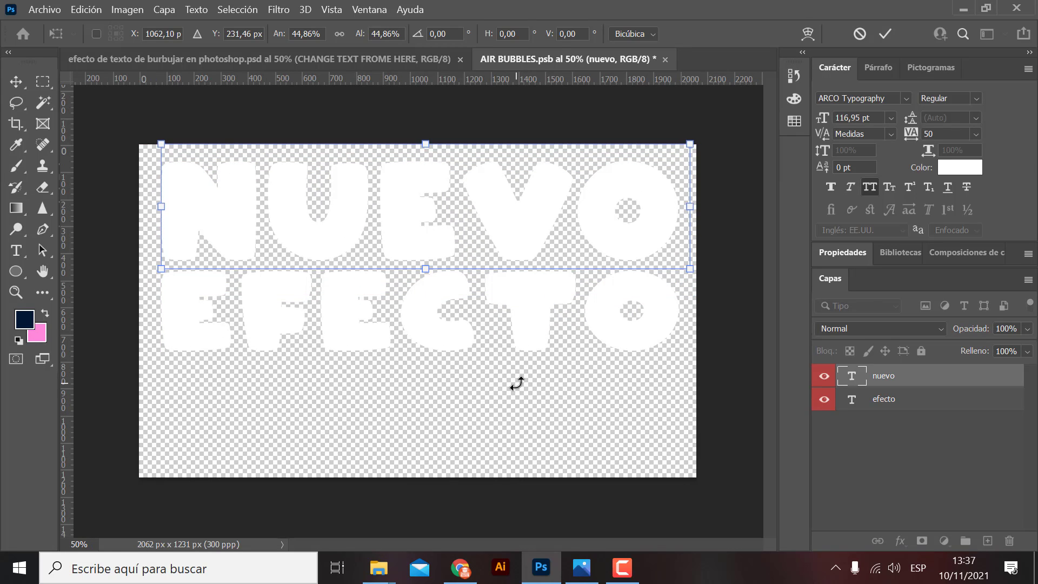
key(Return)
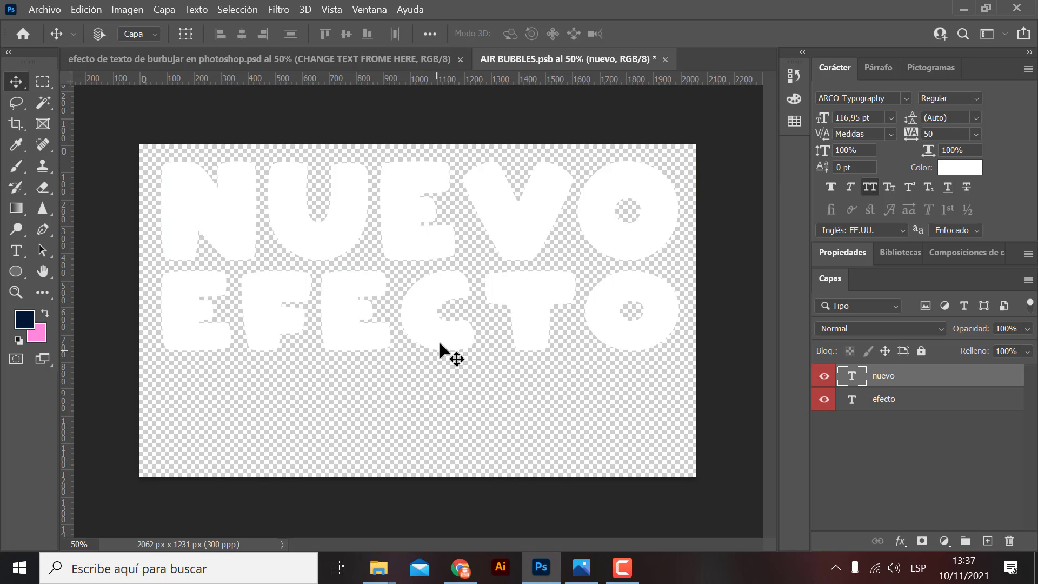
drag(439, 343, 445, 360)
click(909, 405)
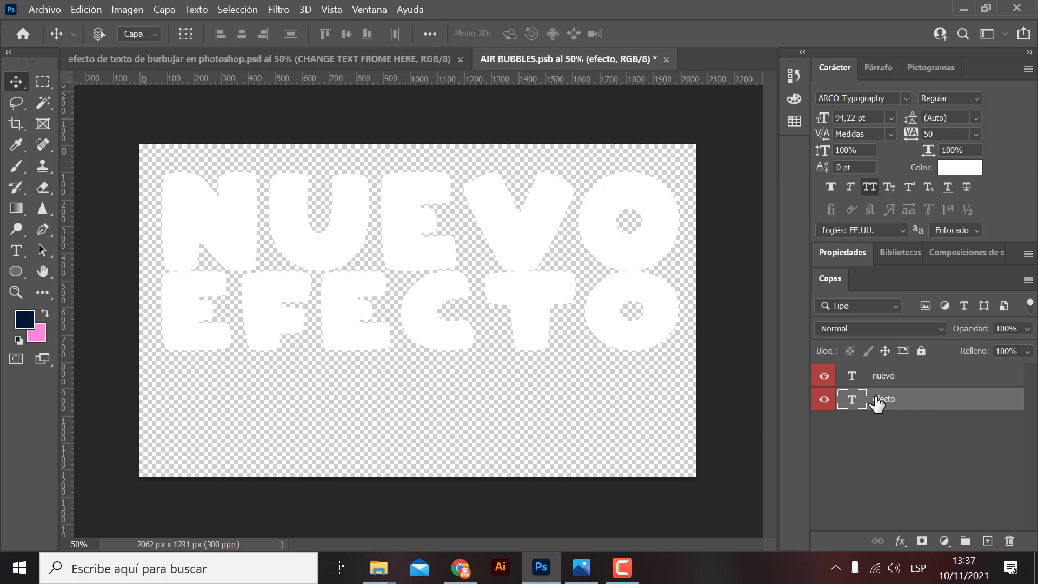
Drag the efecto layer and then the nuevo layer down toward the canvas centre
drag(540, 336, 537, 388)
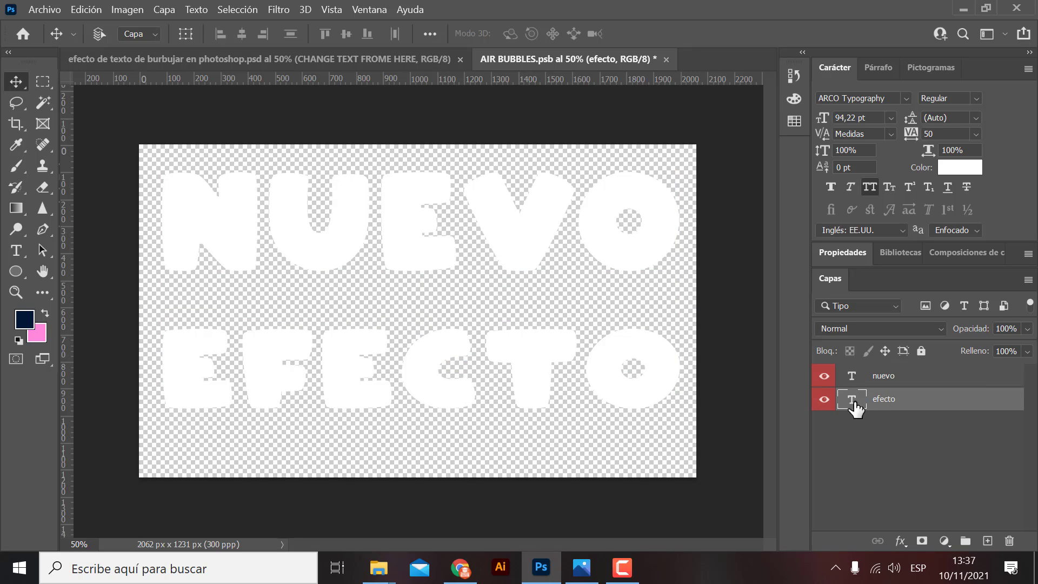
click(887, 375)
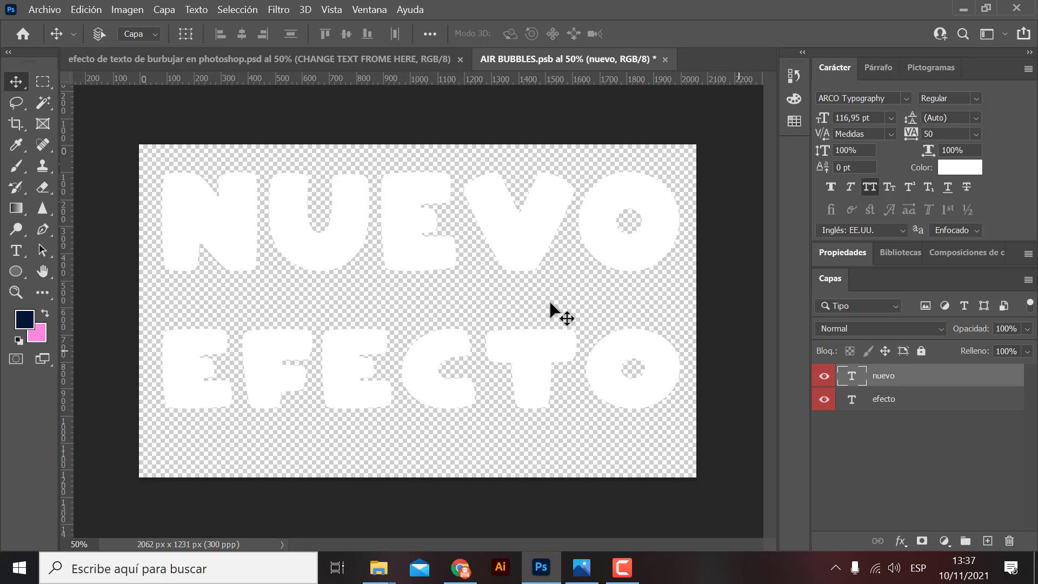
drag(527, 246, 534, 294)
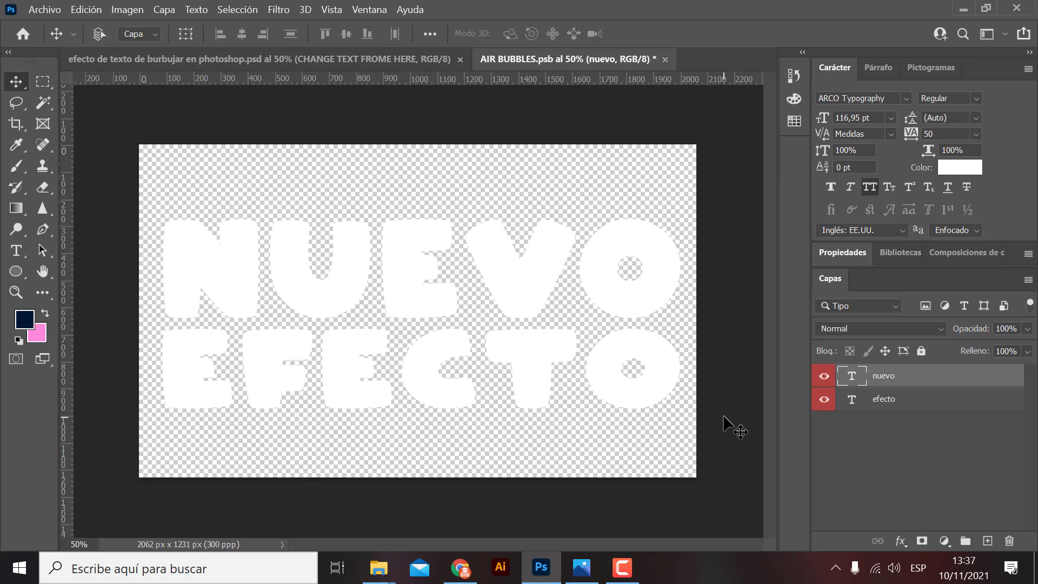
Check the main bubble design, then save the edited NUEVO EFECTO smart object contents
click(148, 58)
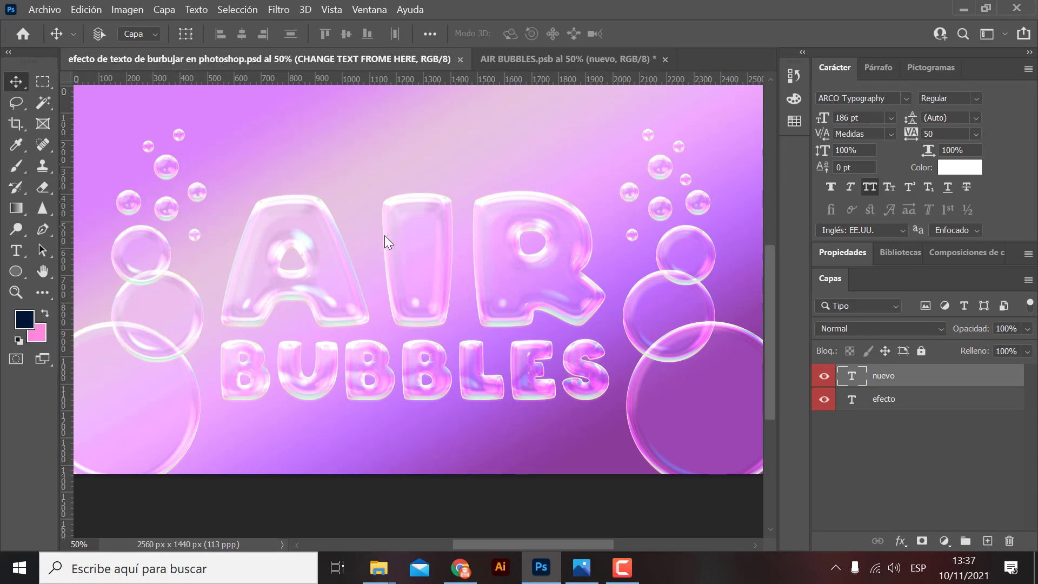
click(506, 60)
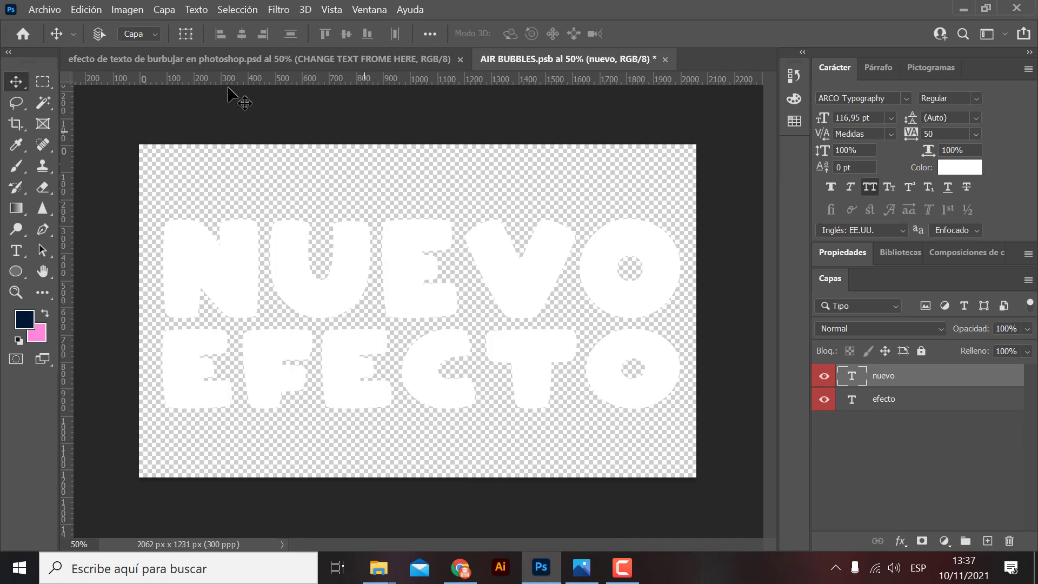
click(39, 12)
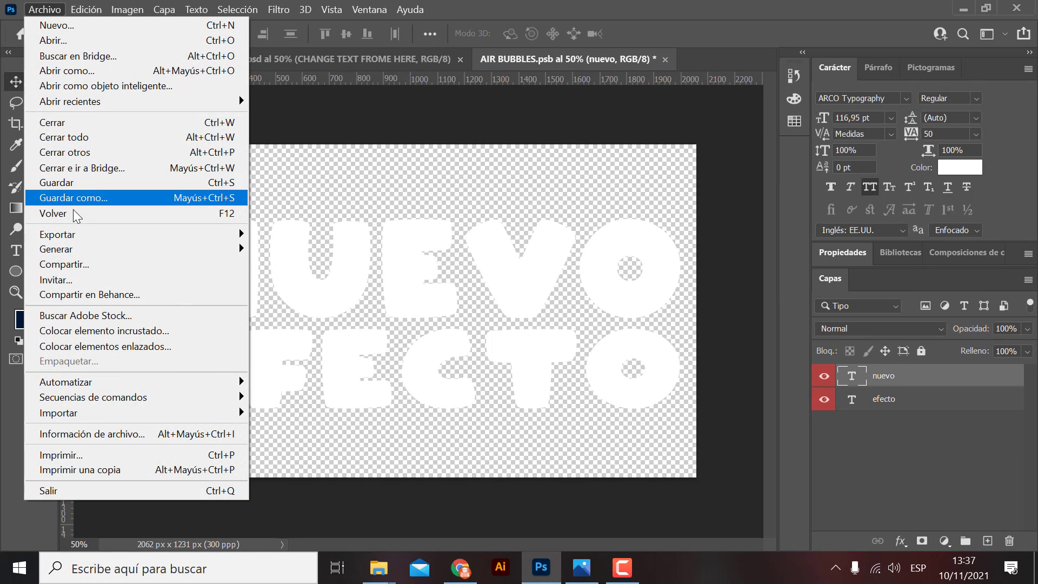
click(59, 184)
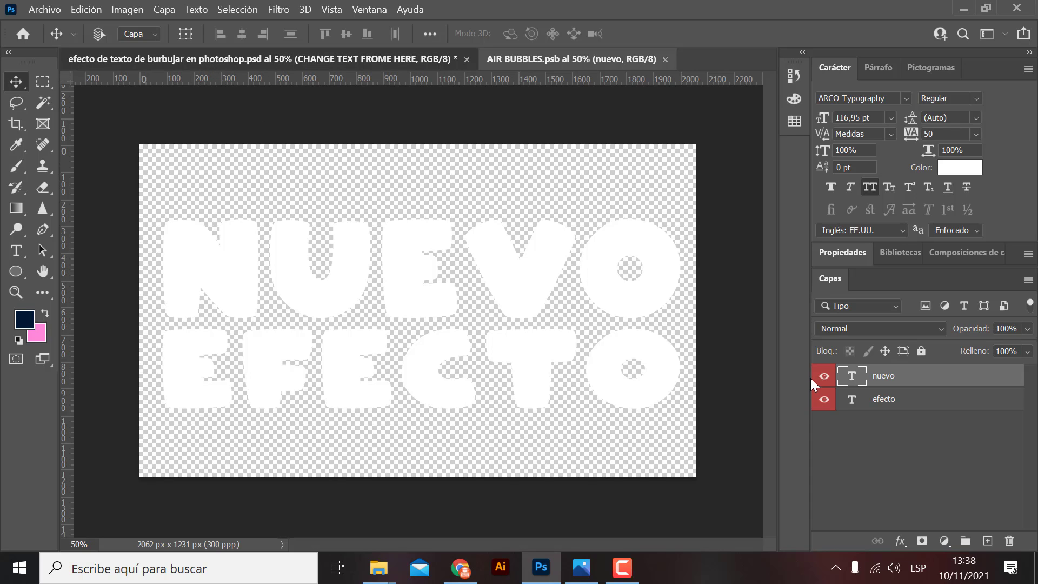
Hide the guides on the main bubble design and bring up the AIR BUBBLES document
key(ctrl+Tab)
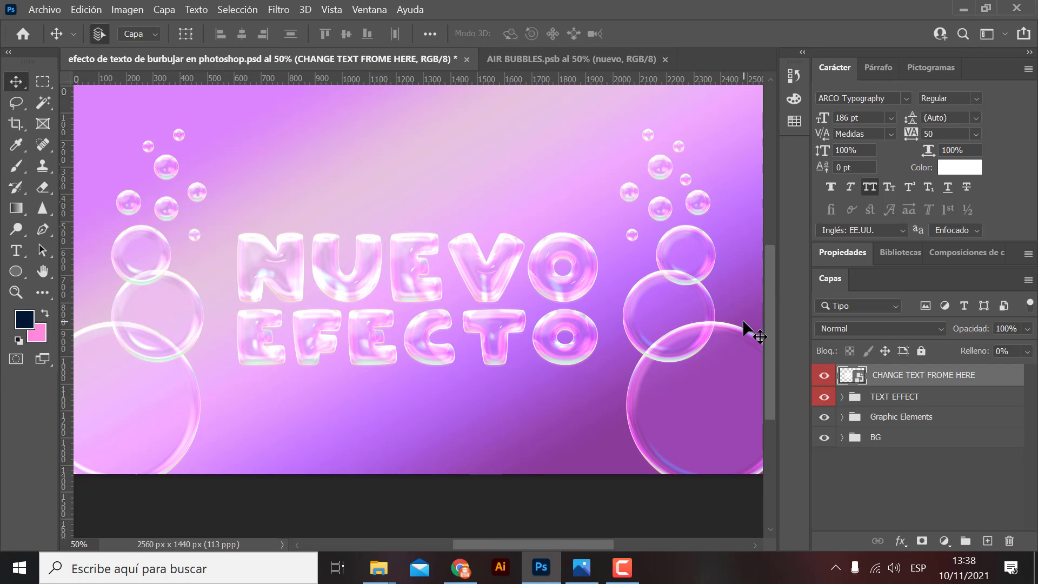
key(ctrl+plus)
key(ctrl+plus)
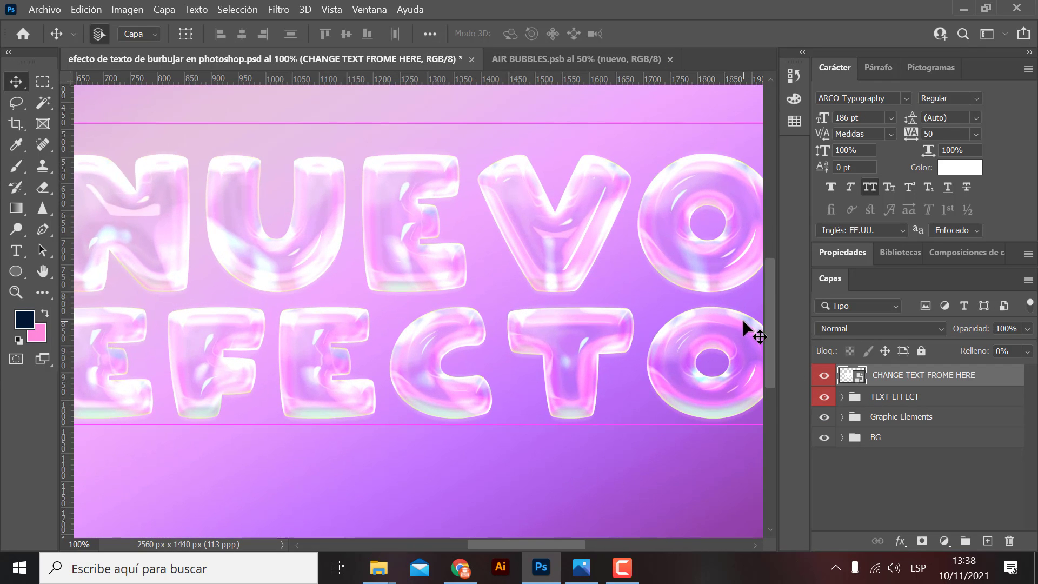
key(ctrl+h)
key(ctrl+minus)
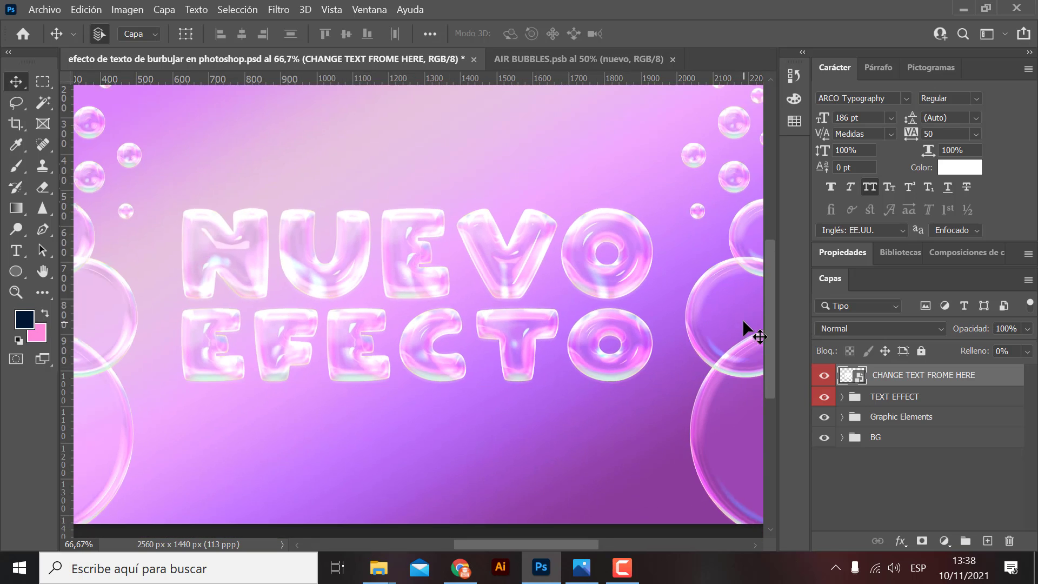
key(ctrl+minus)
key(ctrl+minus)
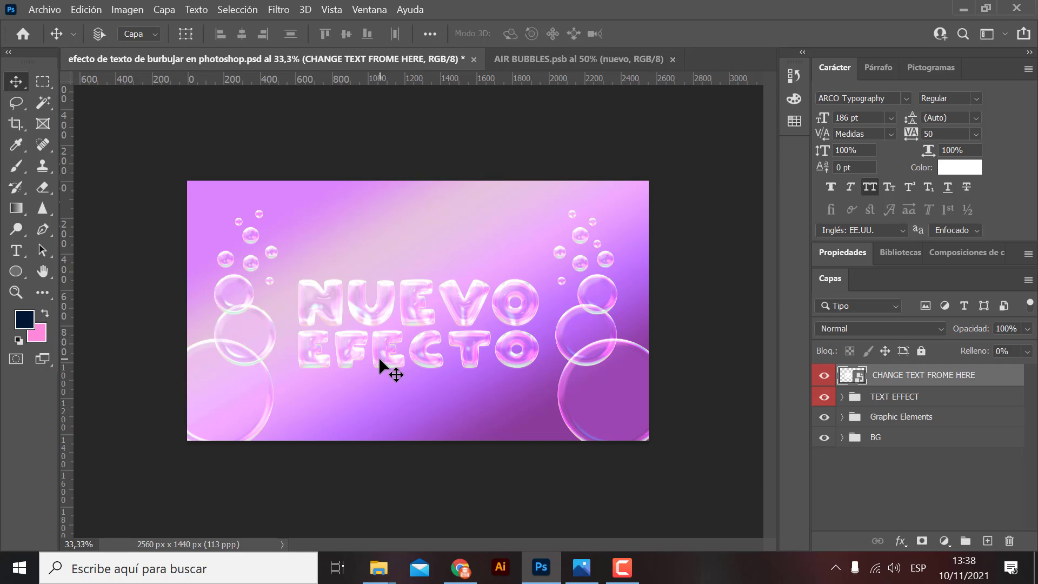
click(517, 64)
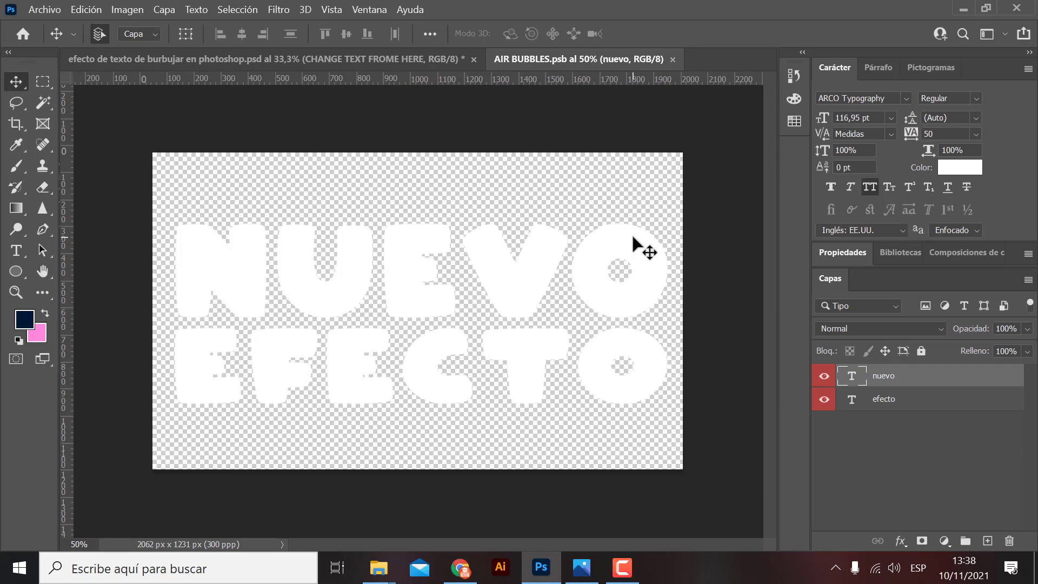
Crop outward at free proportion, enlarging the AIR BUBBLES canvas to 3532 × 1447 px
key(ctrl+minus)
key(ctrl+minus)
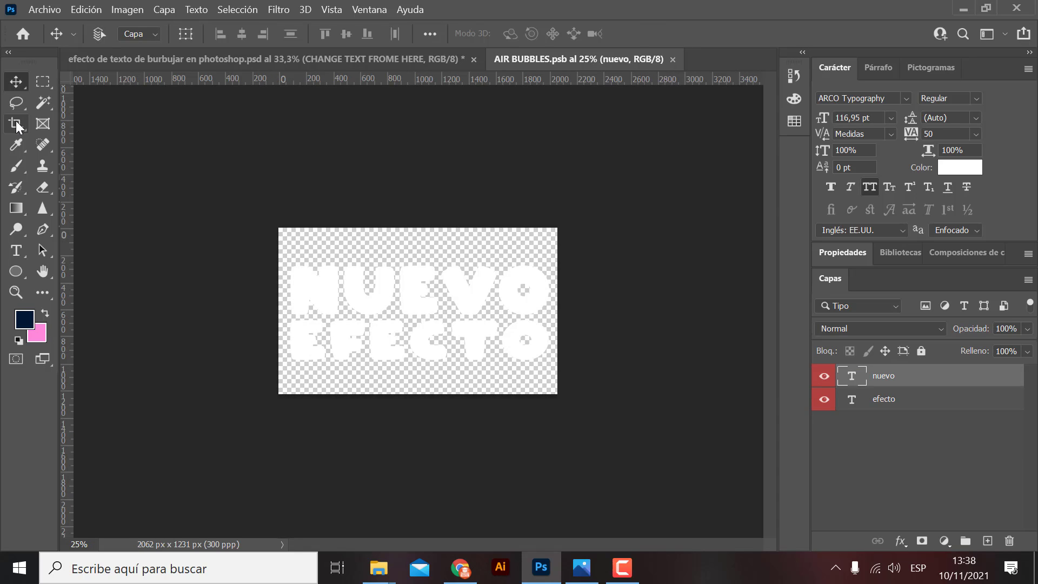
click(17, 124)
click(146, 34)
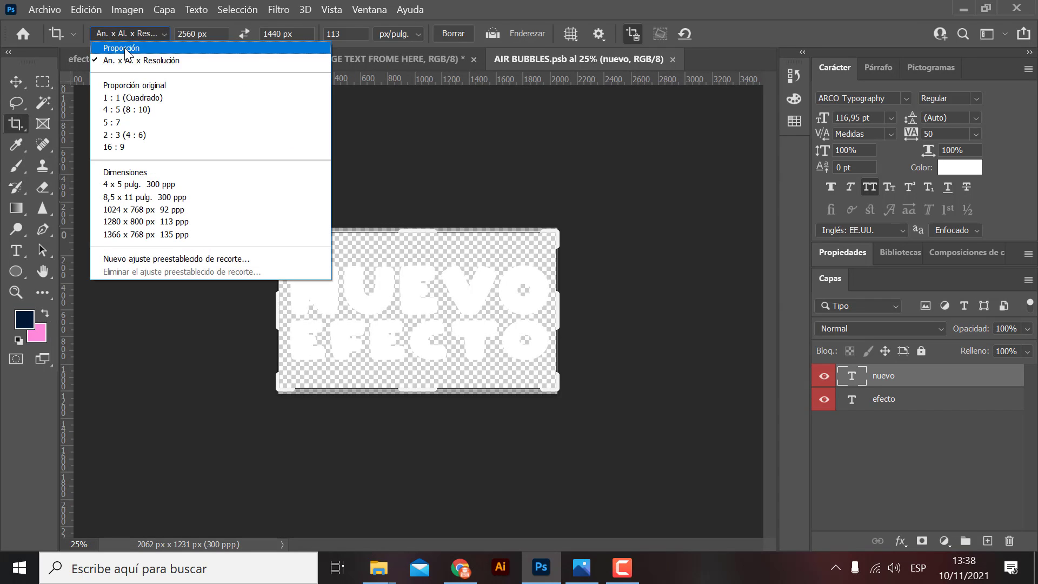
click(122, 49)
drag(278, 310, 233, 311)
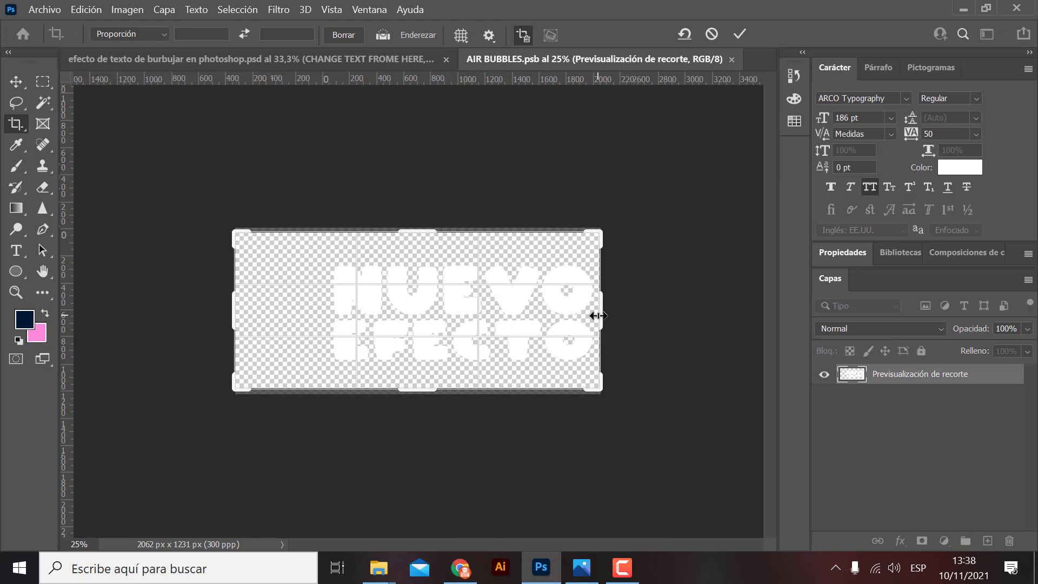
drag(598, 315, 667, 316)
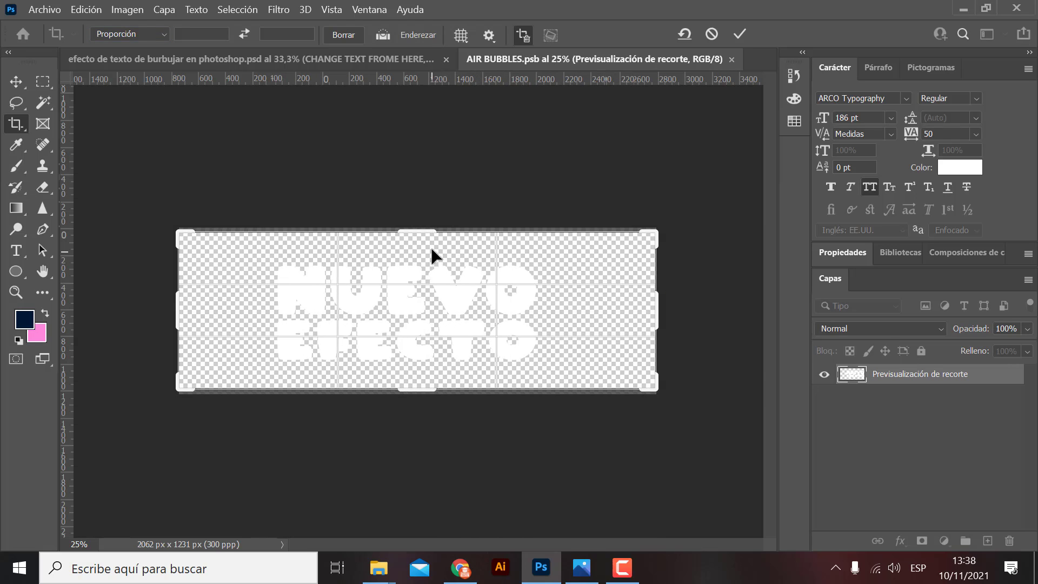
drag(422, 232, 422, 214)
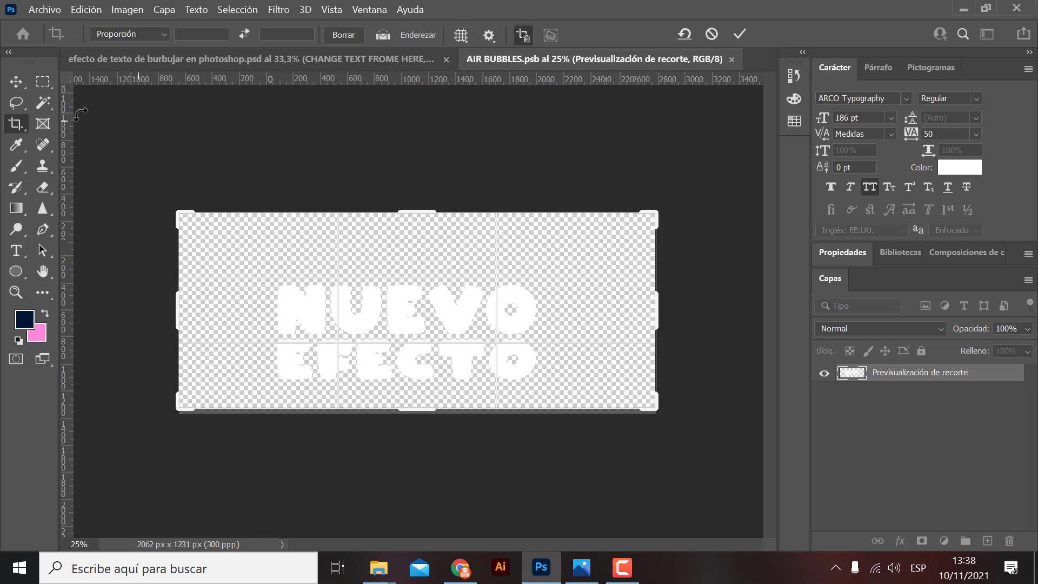
key(Return)
Select both the nuevo and efecto text layers together
key(v)
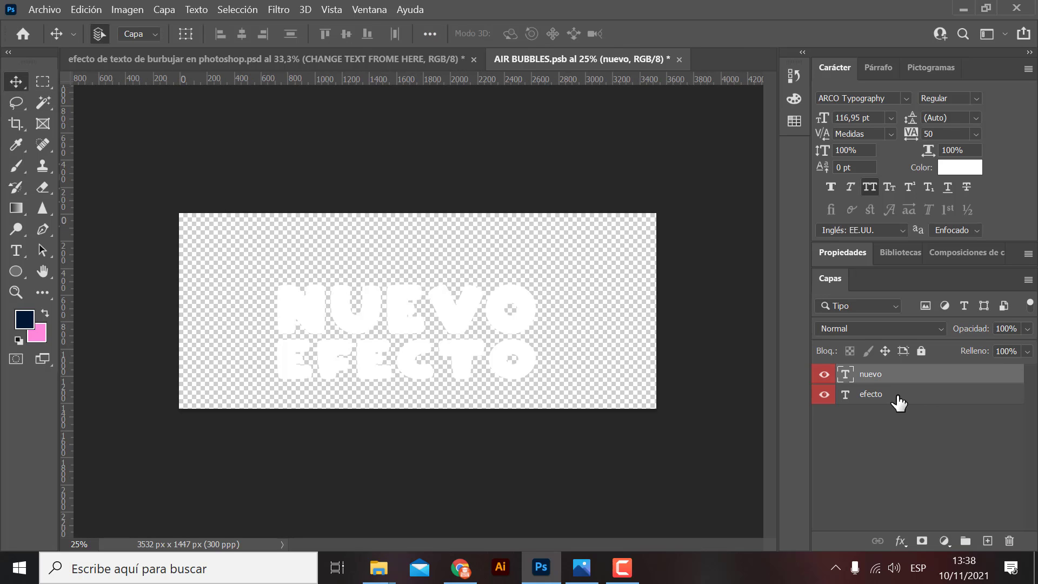
shift+click(898, 403)
click(911, 422)
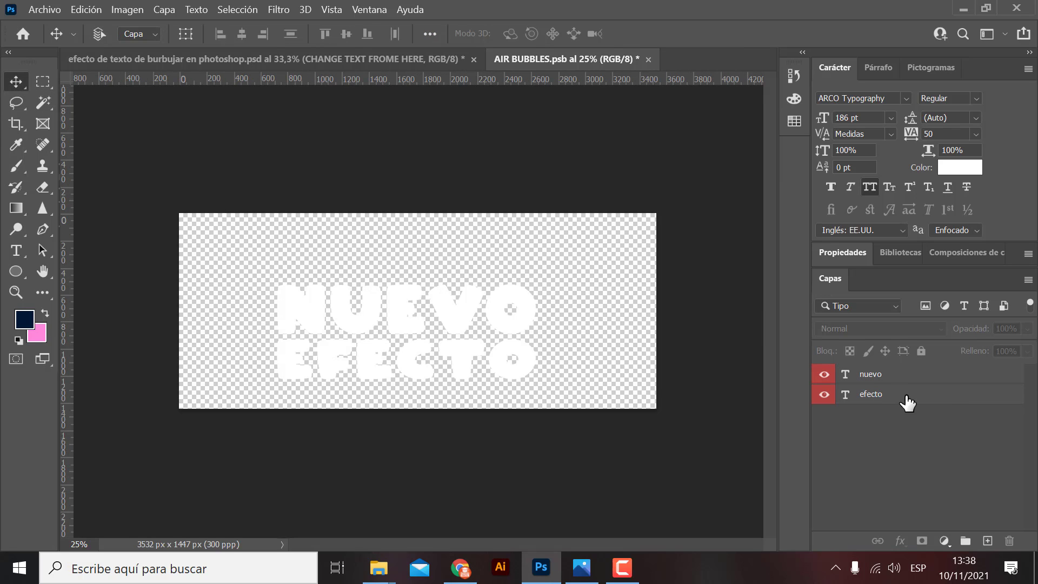
click(907, 402)
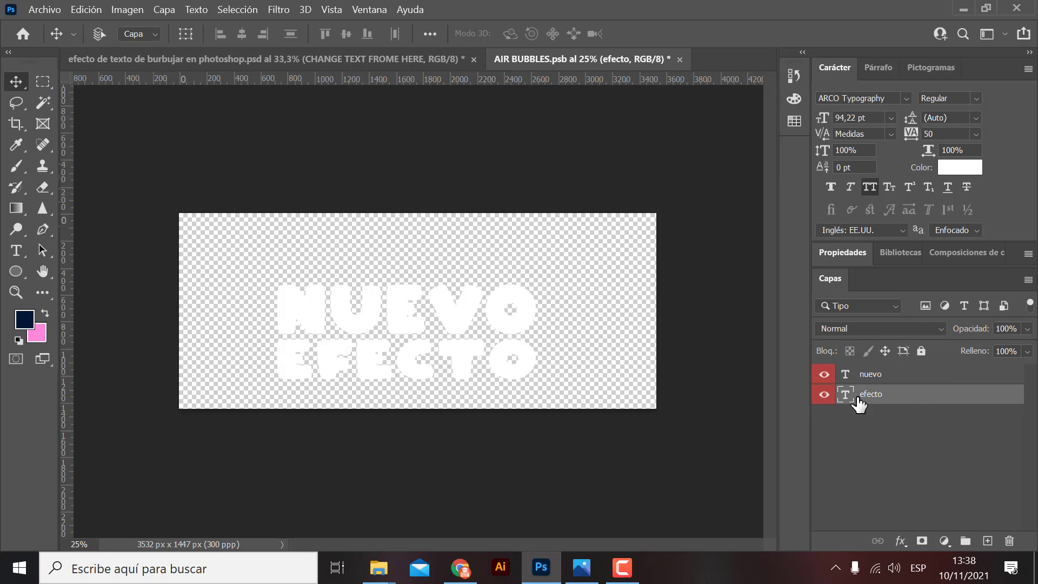
click(891, 378)
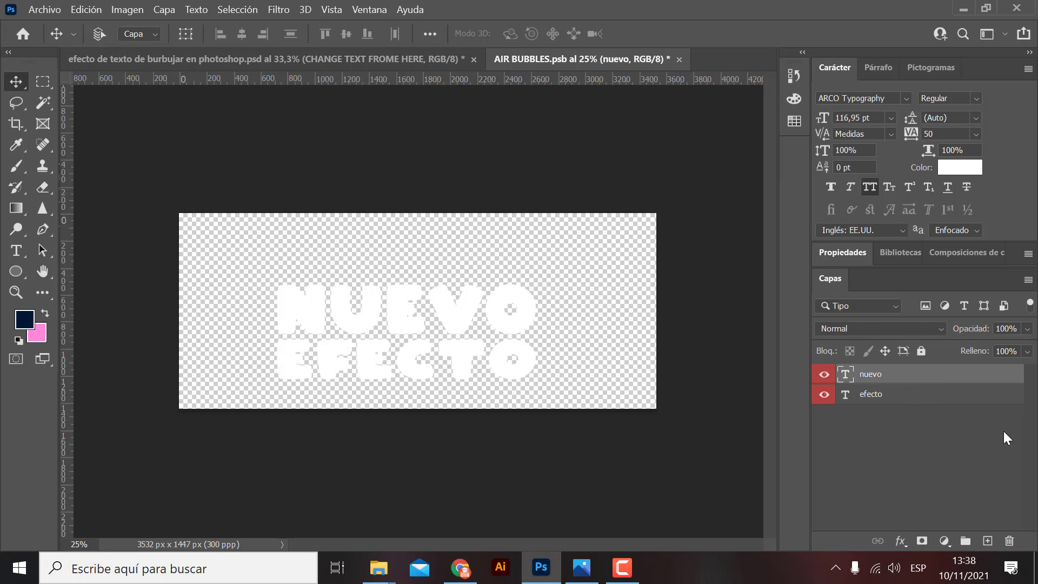
shift+click(903, 400)
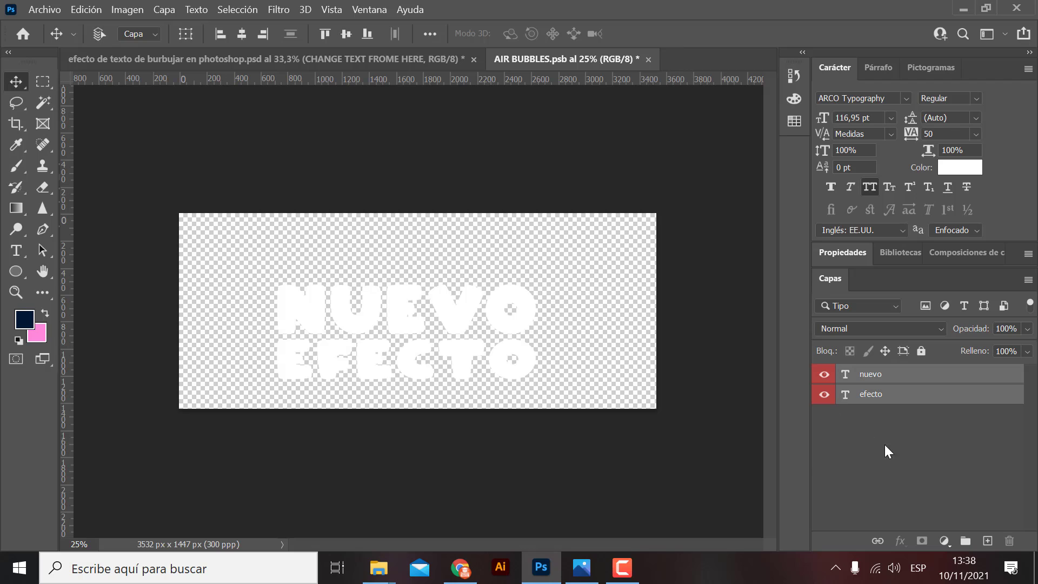
Scale both text layers to 123,28%, reposition them, and save the AIR BUBBLES document
key(ctrl+t)
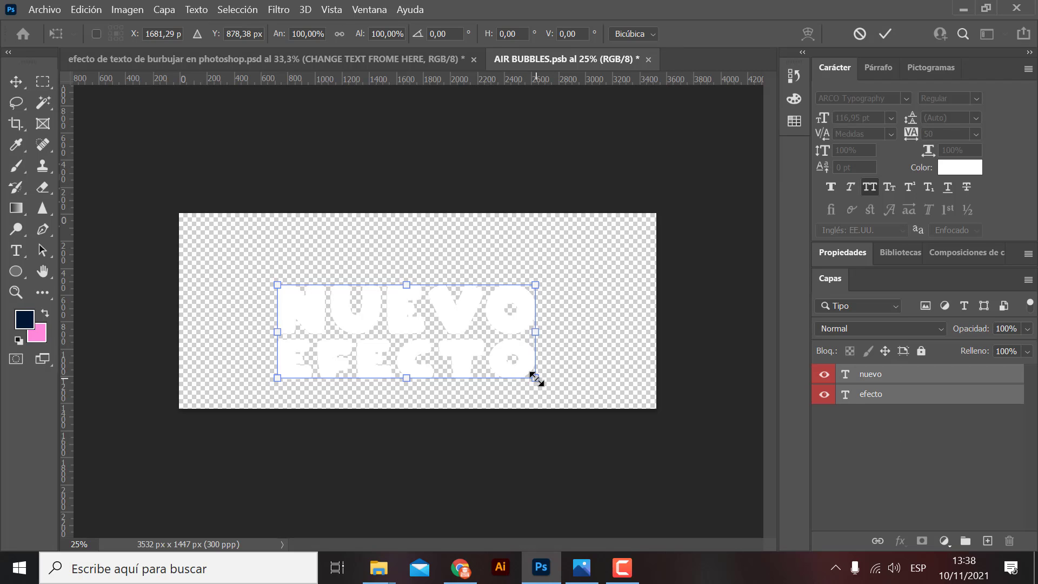
drag(536, 380, 566, 391)
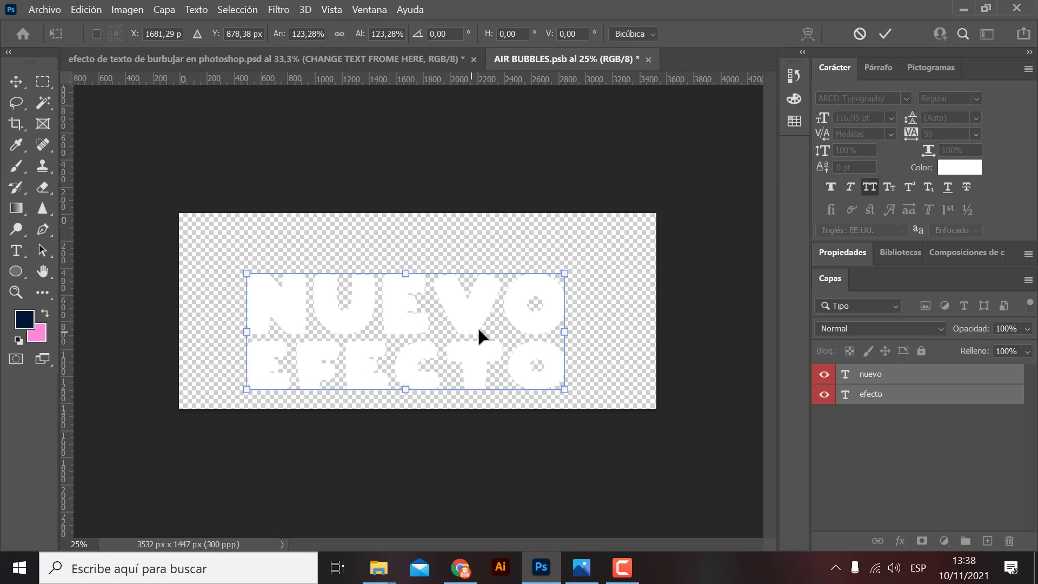
drag(479, 329, 480, 320)
key(Return)
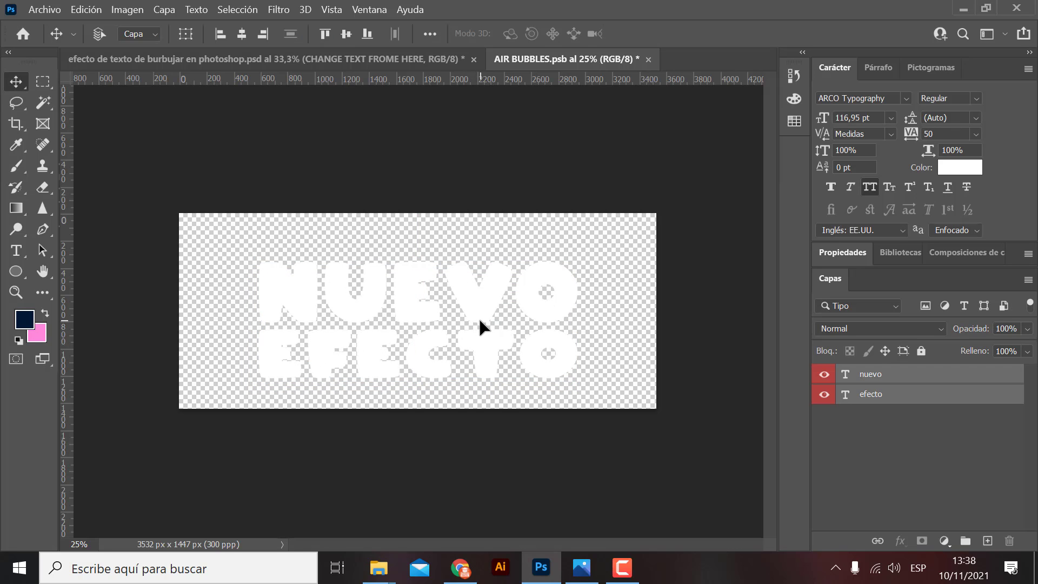
key(ctrl+s)
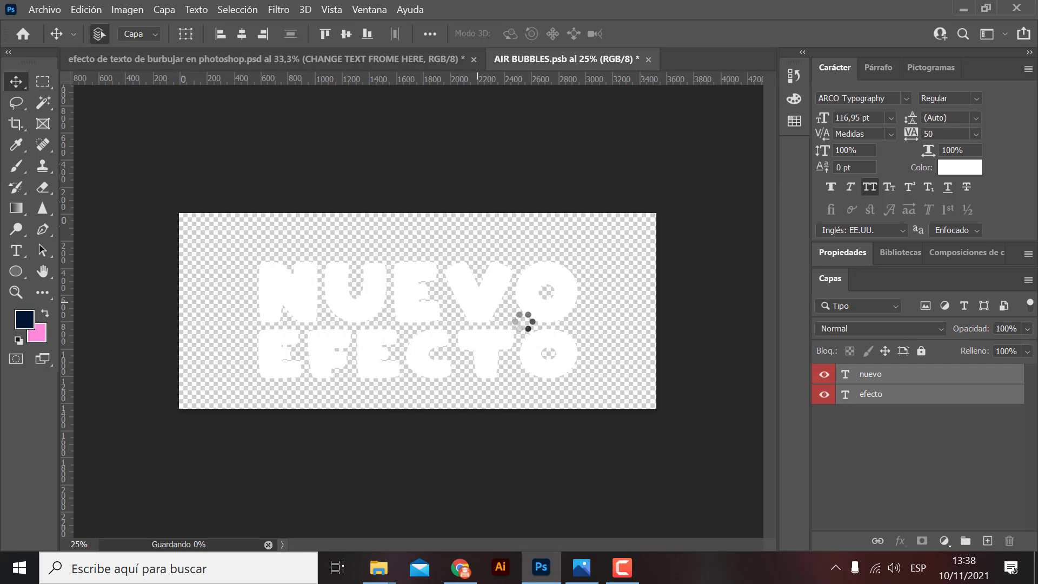
Switch back to the bubble text document and check the enlarged lettering
click(219, 63)
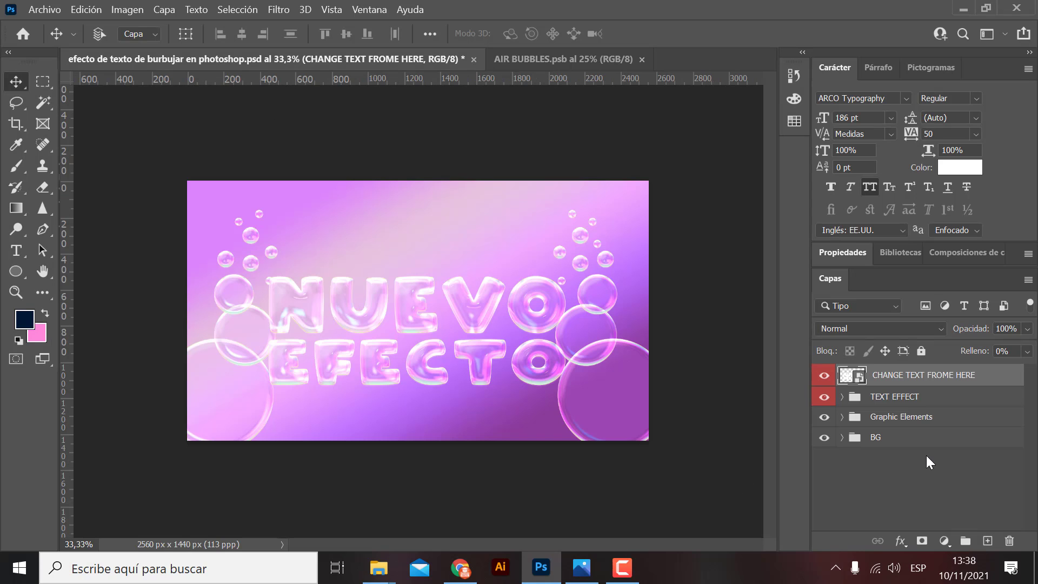
key(ctrl+plus)
key(ctrl+minus)
Select the Graphic Elements group, expand it to view the bubble layers, then collapse it
click(897, 422)
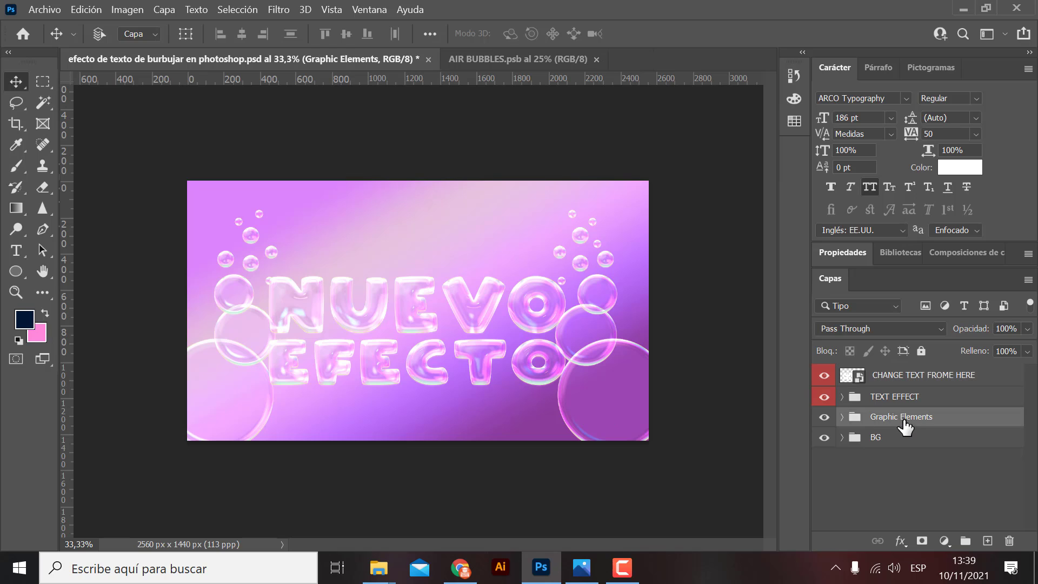
click(841, 418)
scroll(1024, 475, down, 2)
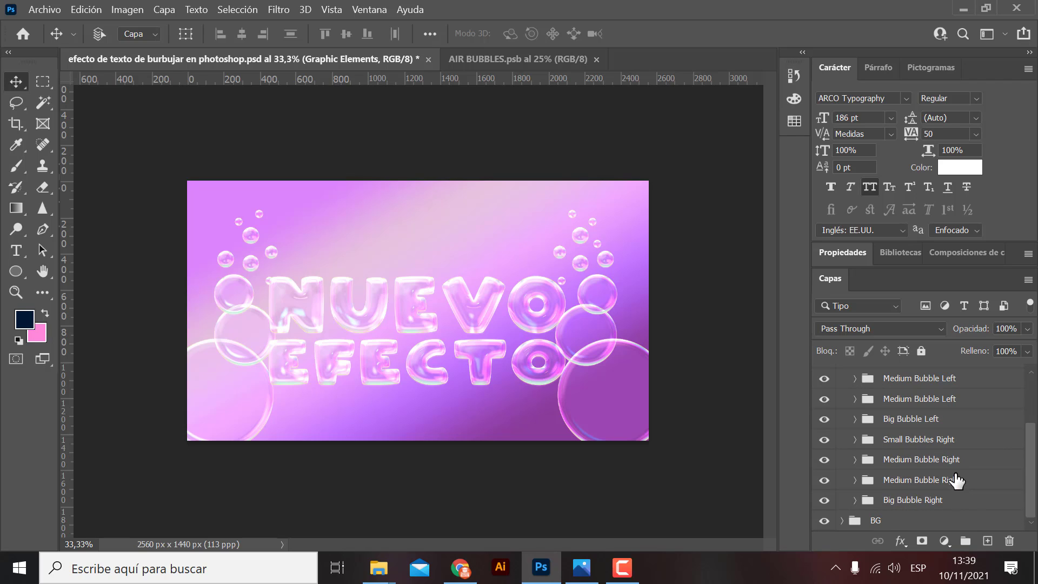
scroll(962, 487, up, 2)
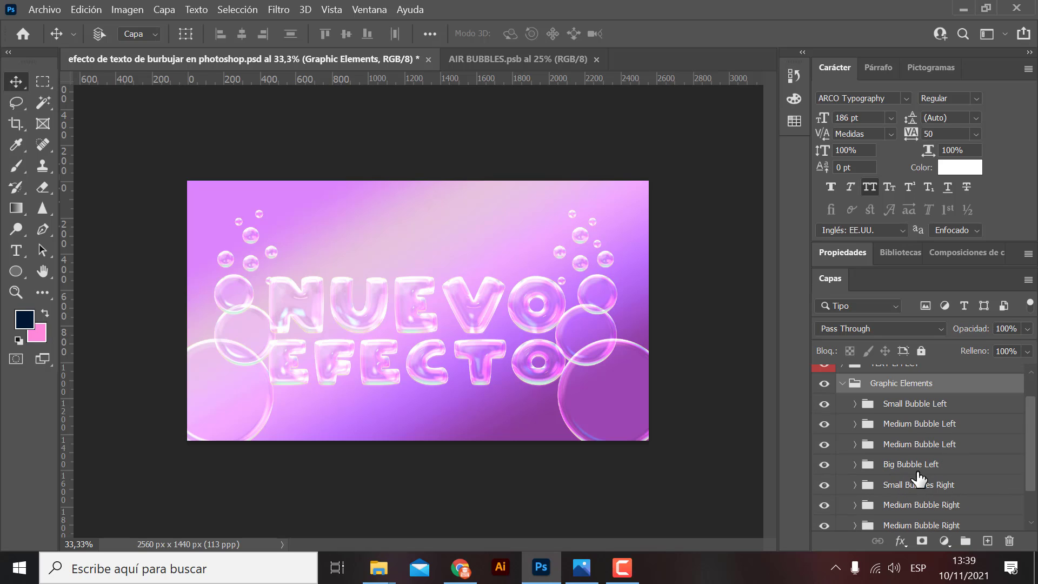
scroll(889, 454, up, 1)
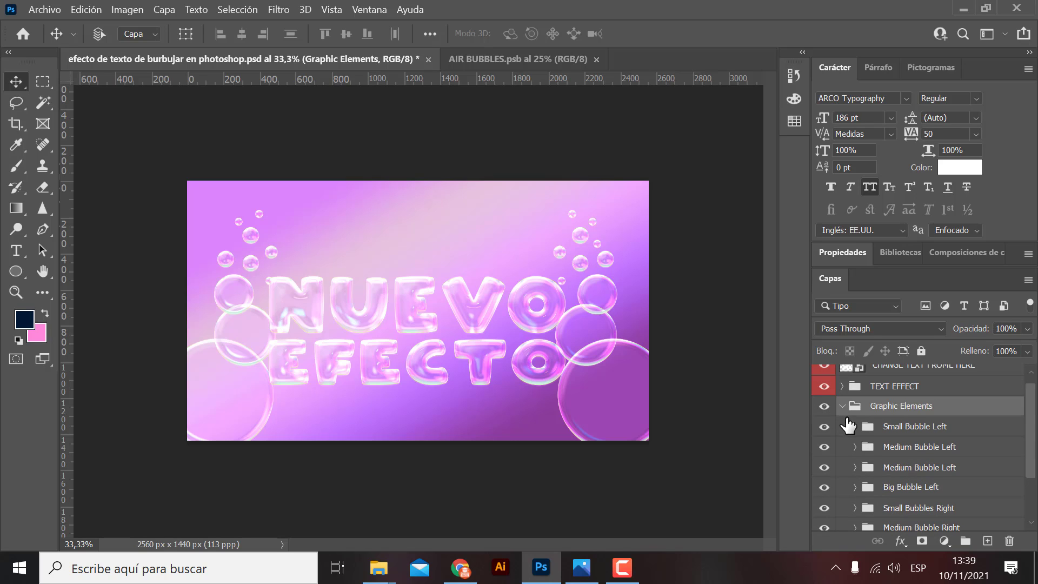
click(842, 407)
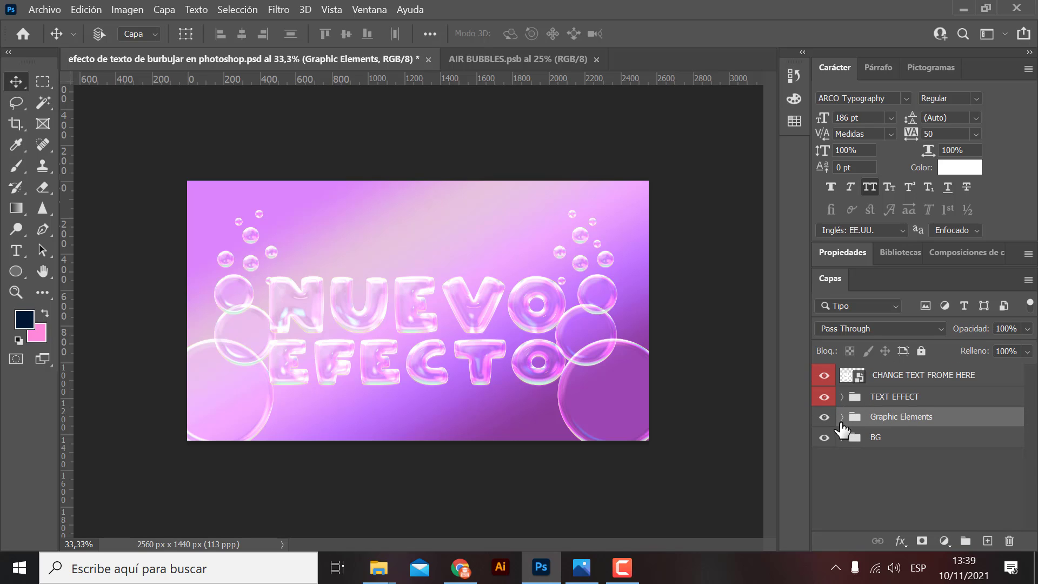
Hide the bubble graphics and inspect the NUEVO EFECTO text alone
click(823, 417)
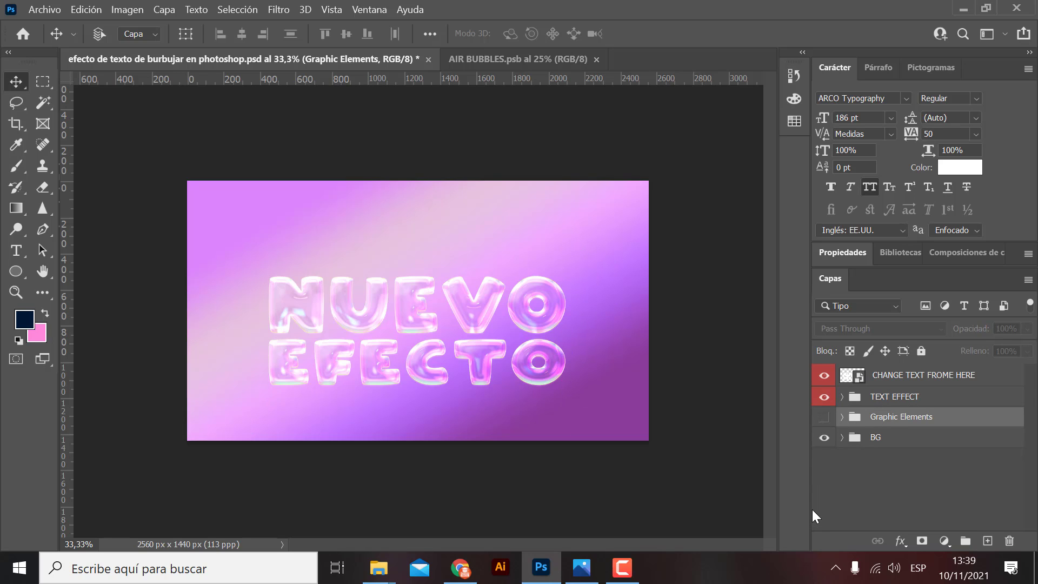
key(ctrl+plus)
key(ctrl+plus)
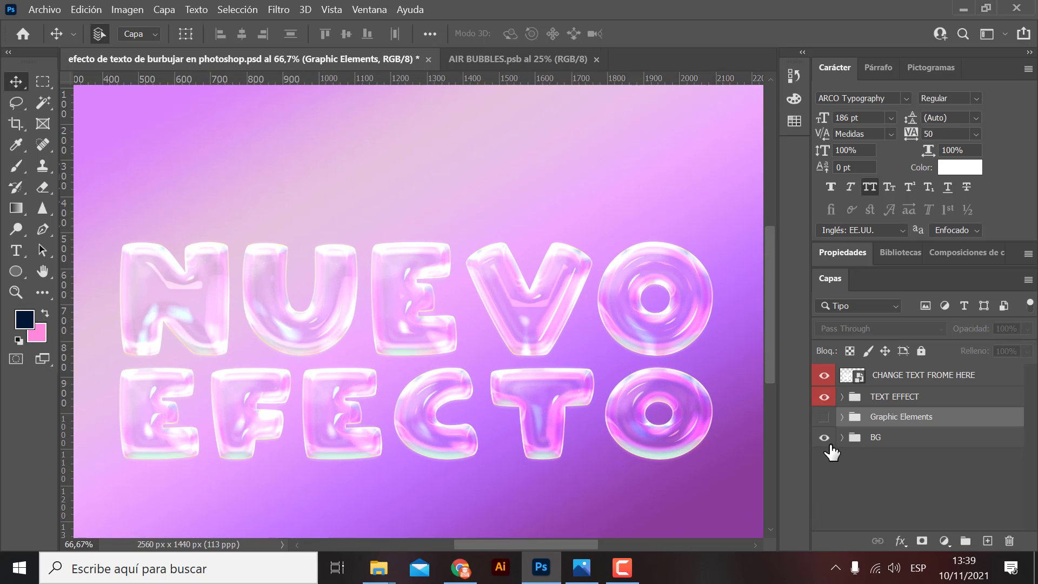
key(ctrl+minus)
key(ctrl+minus)
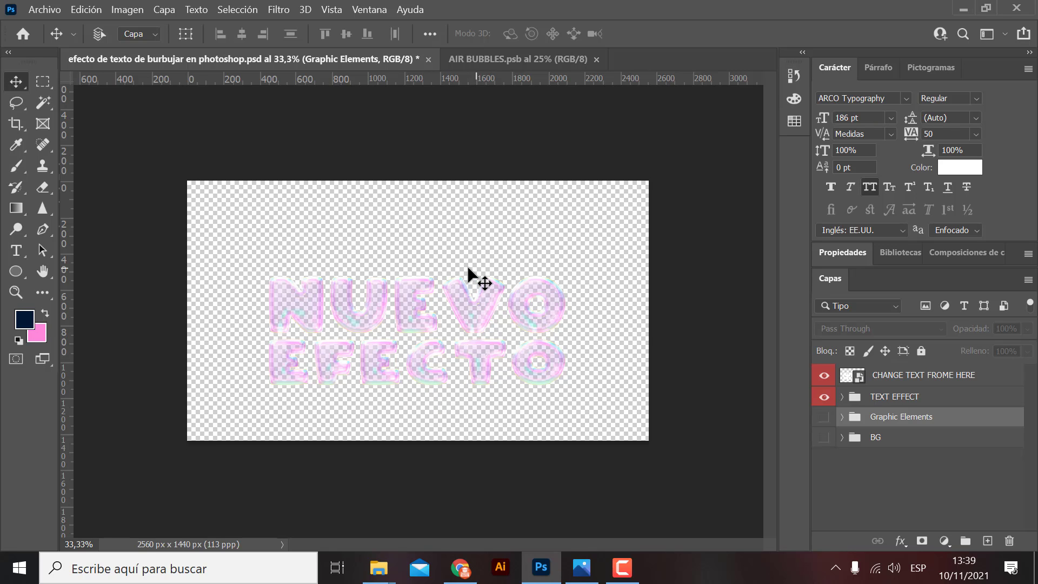
Make the BG and Graphic Elements groups visible again
key(ctrl+plus)
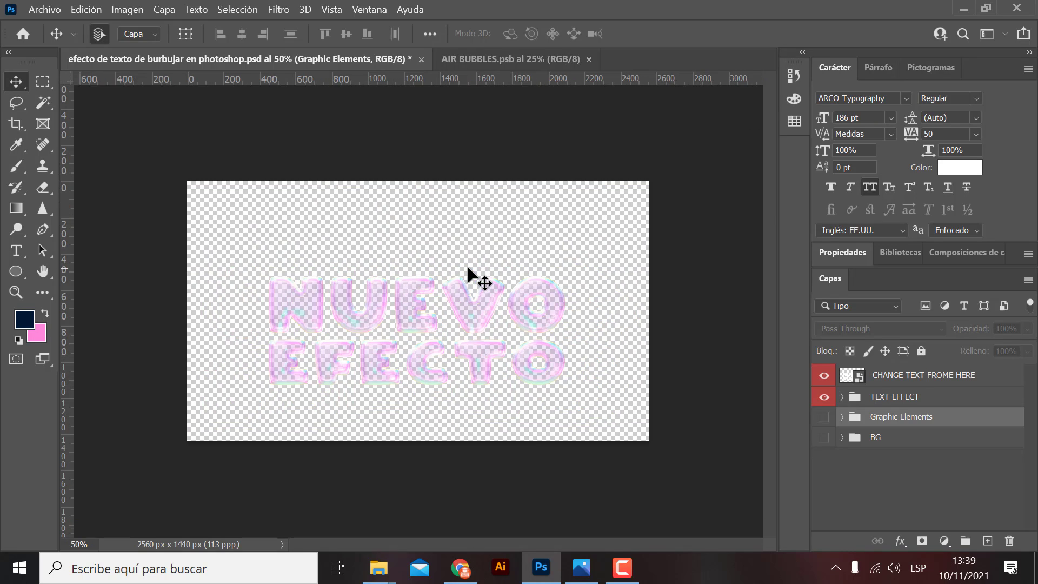
key(ctrl+minus)
click(824, 437)
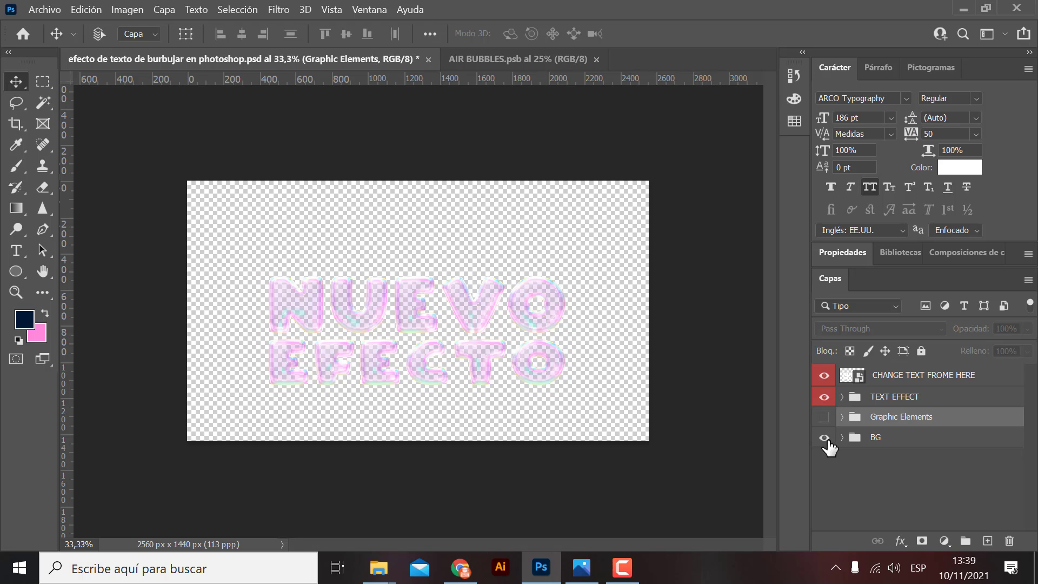
click(824, 416)
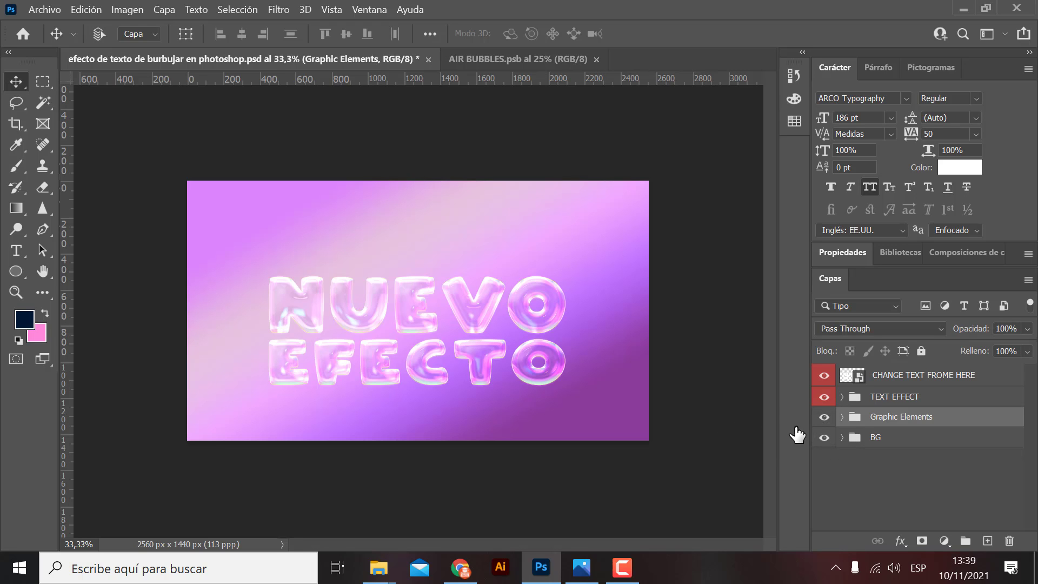
Show Graphic Elements, expand it, and select the Big Bubble Right group
click(825, 416)
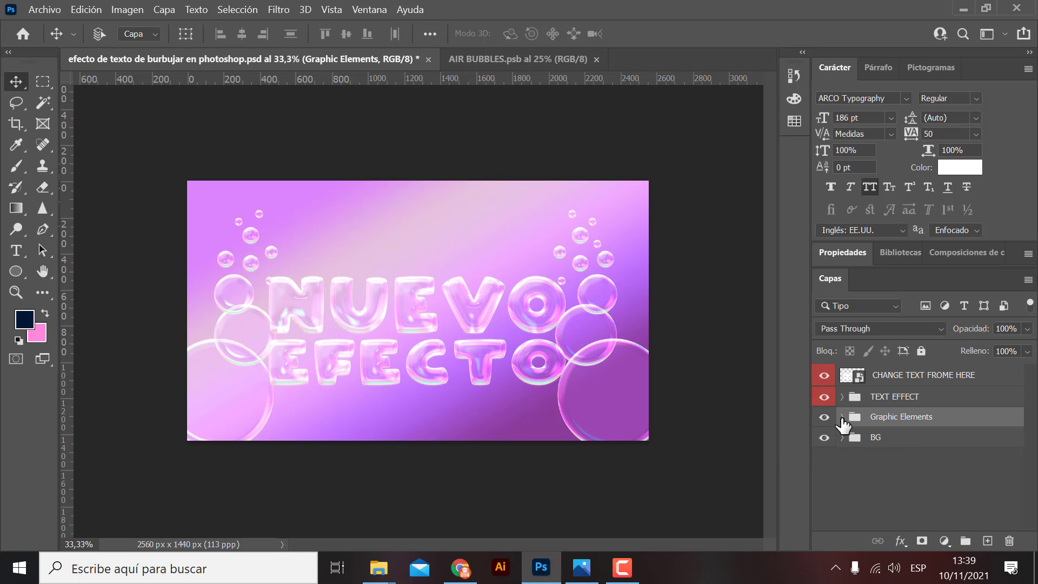
click(841, 417)
scroll(900, 449, down, 1)
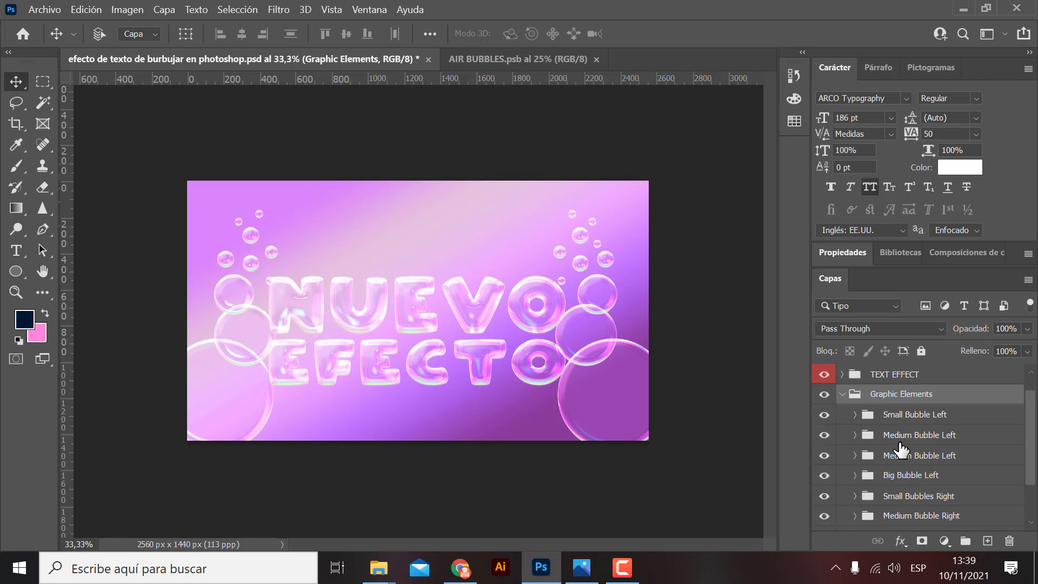
scroll(900, 449, down, 1)
scroll(900, 449, up, 1)
scroll(919, 441, down, 1)
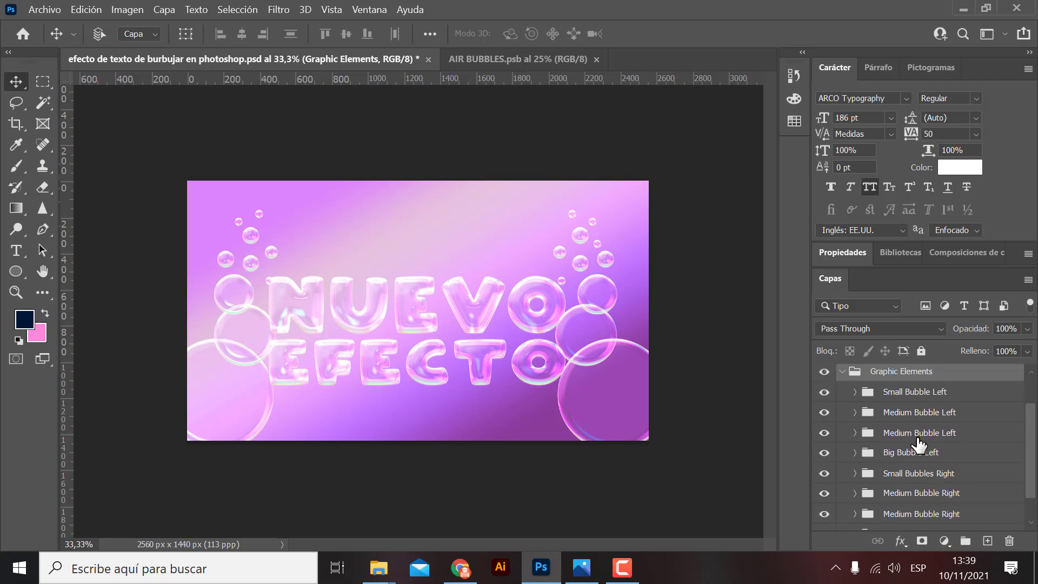
scroll(921, 446, down, 1)
click(914, 504)
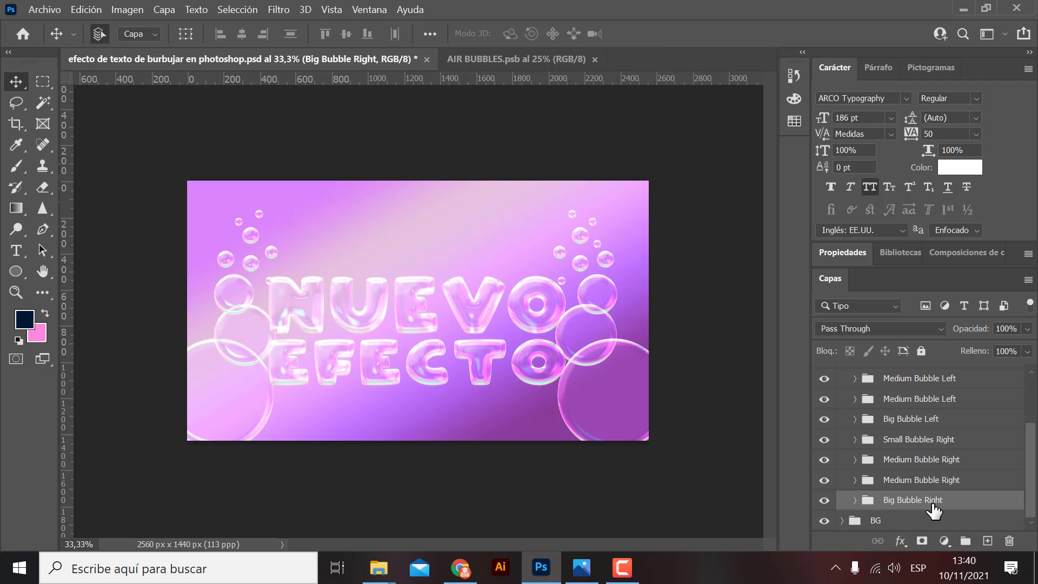
Scale Big Bubble Right to 73,71% and move it up to the canvas top edge
key(ctrl+t)
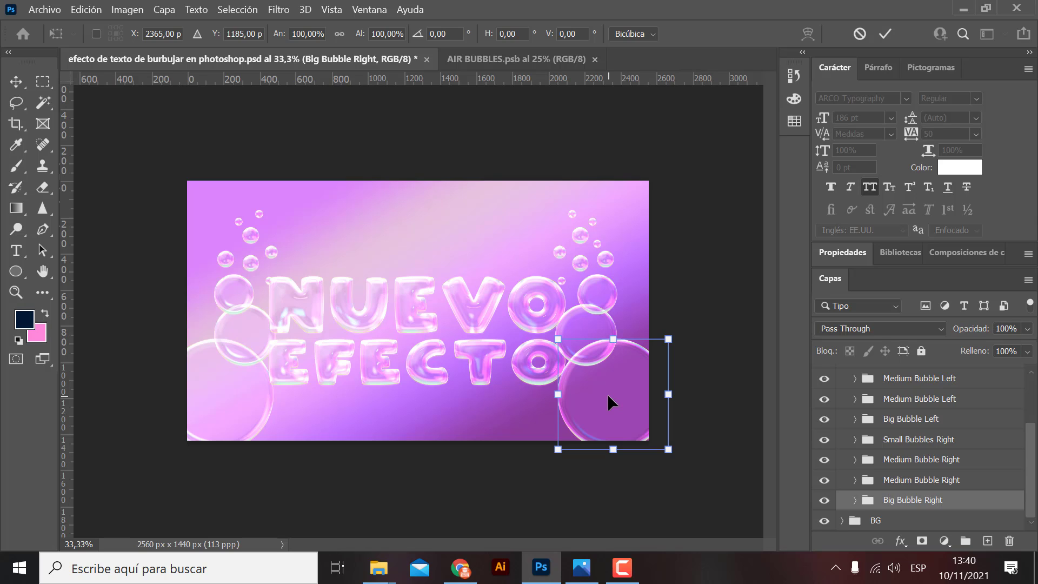
key(Return)
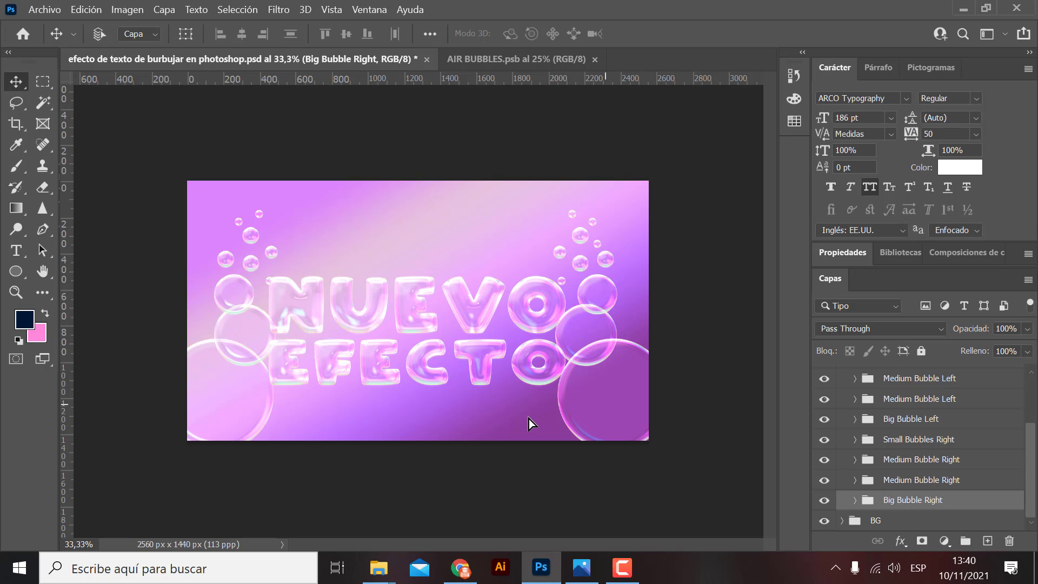
mouse_move(597, 408)
mouse_down()
mouse_move(559, 433)
mouse_move(632, 429)
mouse_up()
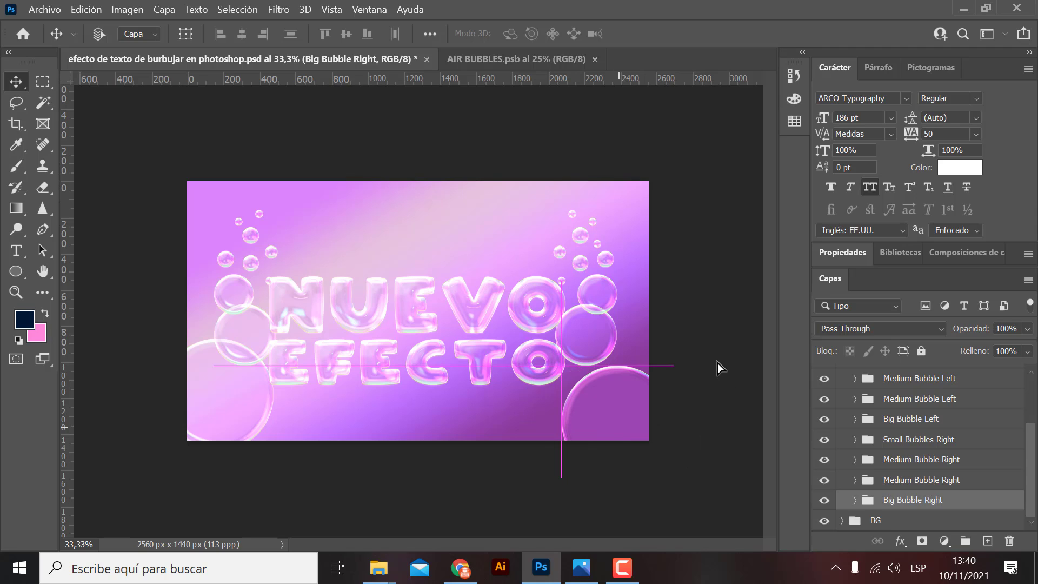
key(ctrl+t)
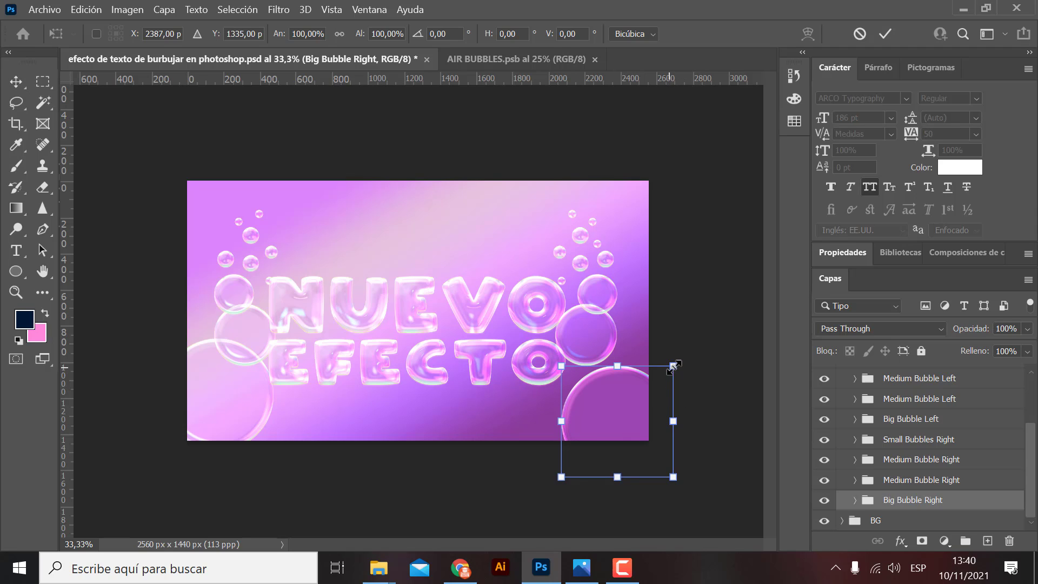
mouse_move(673, 366)
mouse_down()
mouse_move(641, 386)
mouse_move(643, 395)
mouse_up()
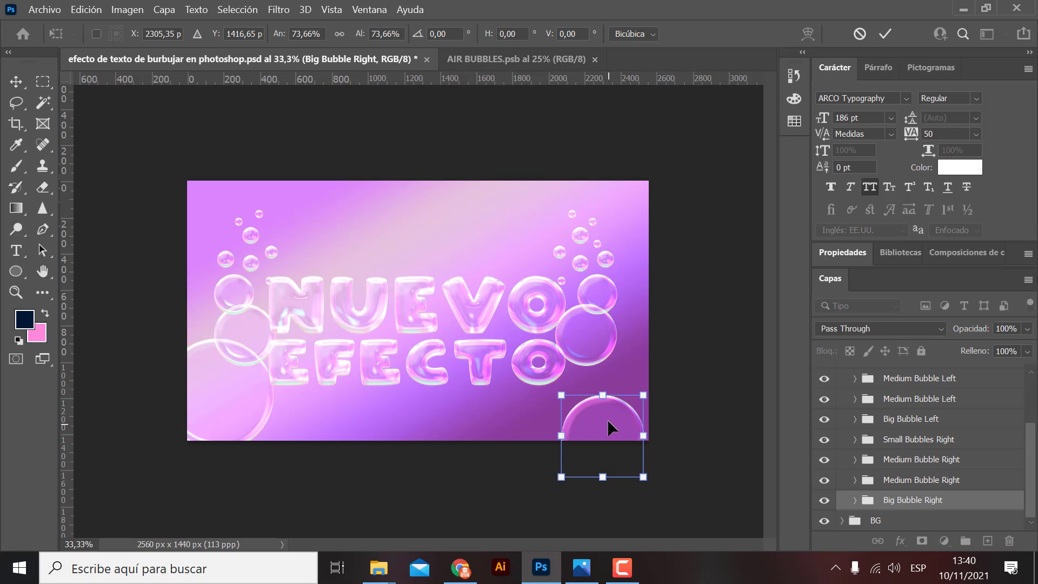
mouse_move(609, 427)
mouse_down()
mouse_move(514, 248)
mouse_move(511, 218)
mouse_up()
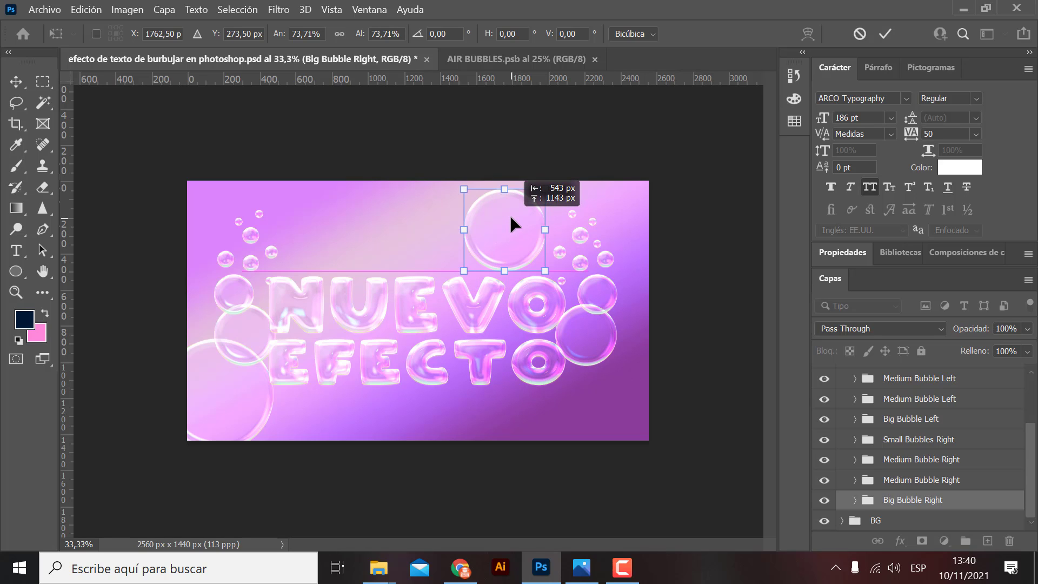
drag(510, 218, 513, 188)
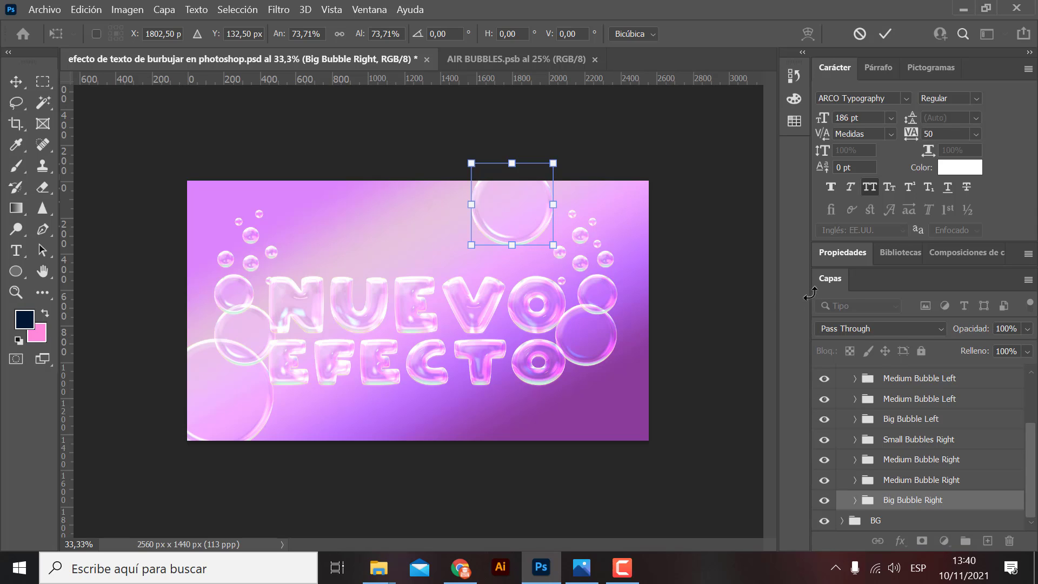
key(Return)
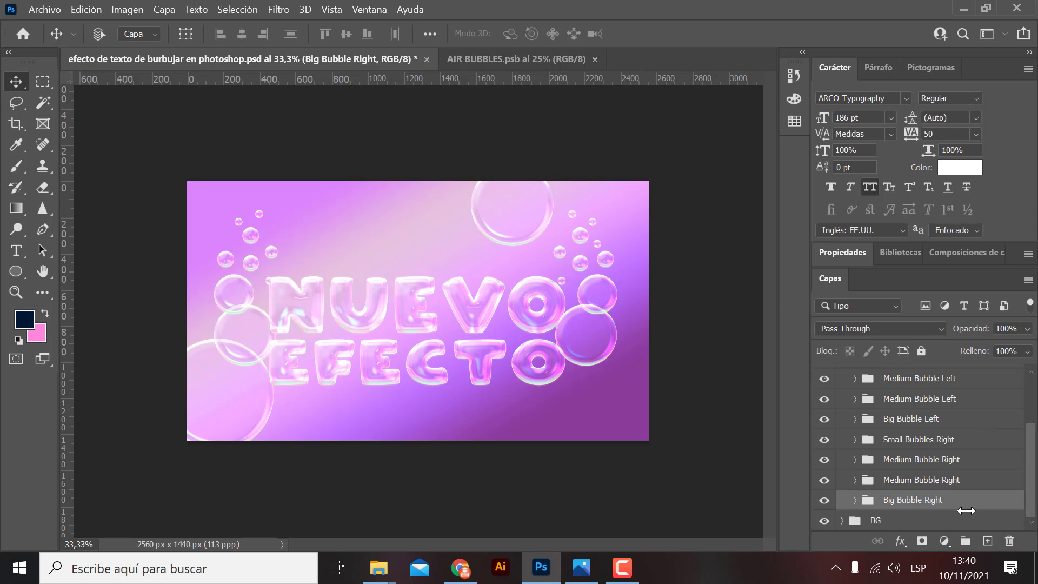
Move the Small Bubbles Right group up to the top edge beside the big bubble
click(920, 448)
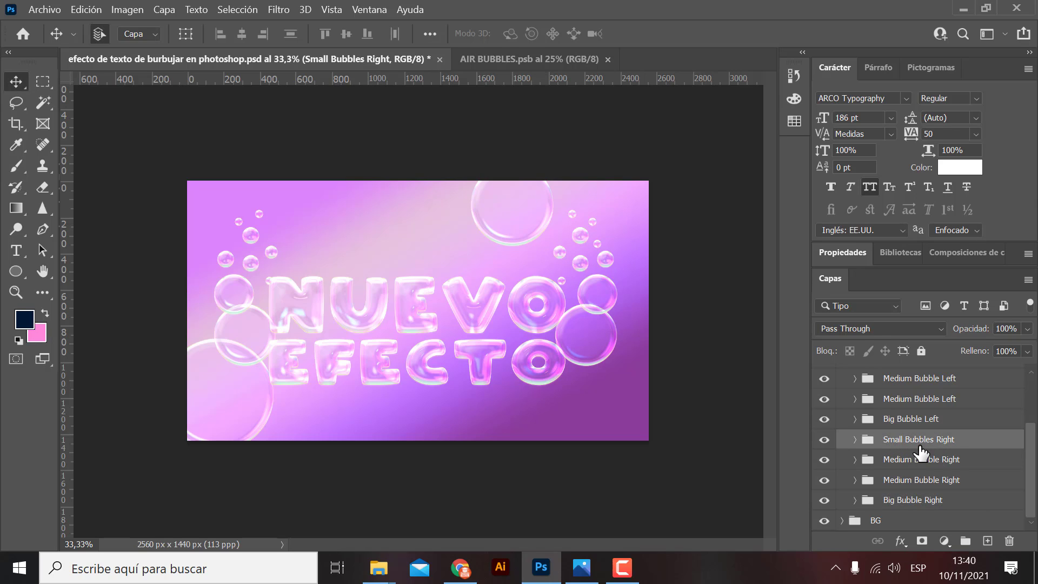
key(ctrl+t)
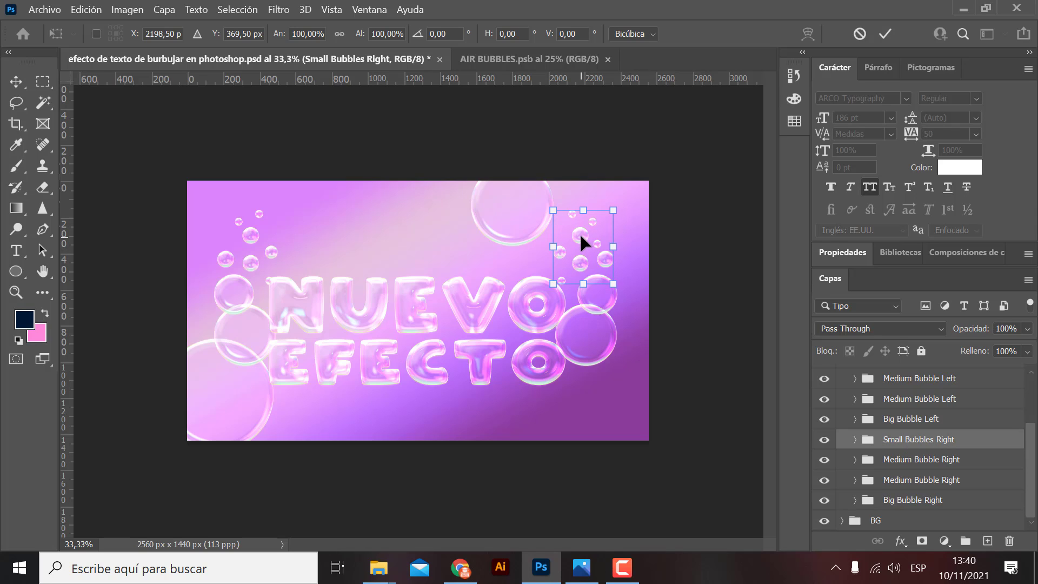
drag(580, 235, 410, 224)
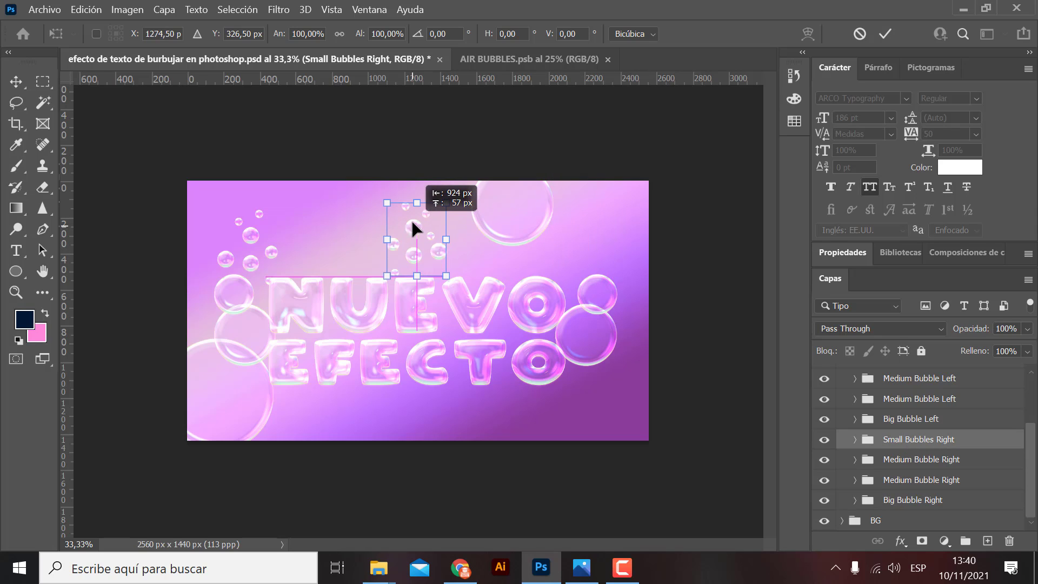
mouse_move(412, 227)
mouse_down()
mouse_move(439, 191)
mouse_move(428, 199)
mouse_move(490, 265)
mouse_move(455, 222)
mouse_move(430, 215)
mouse_up()
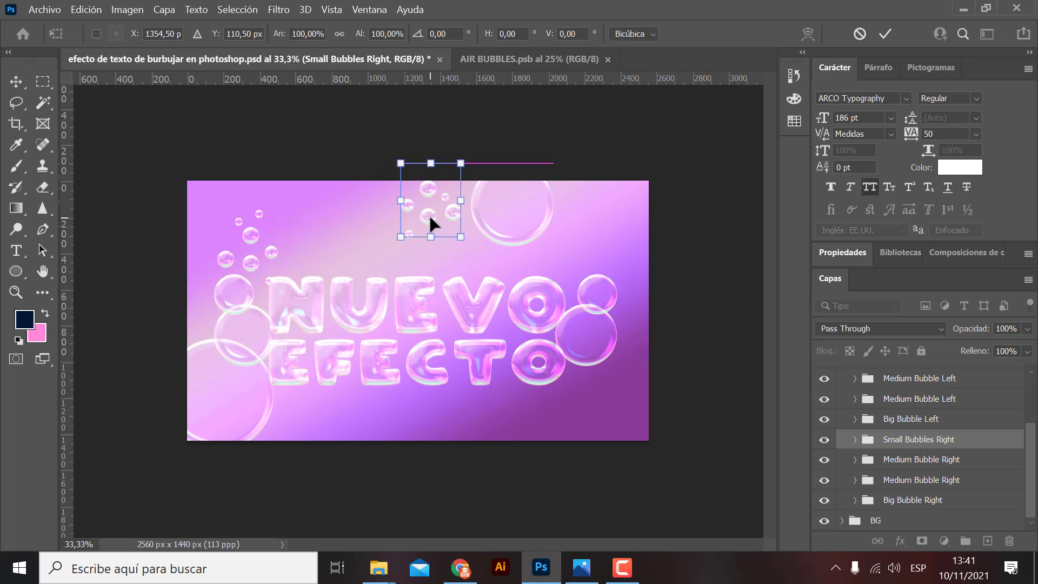
key(Return)
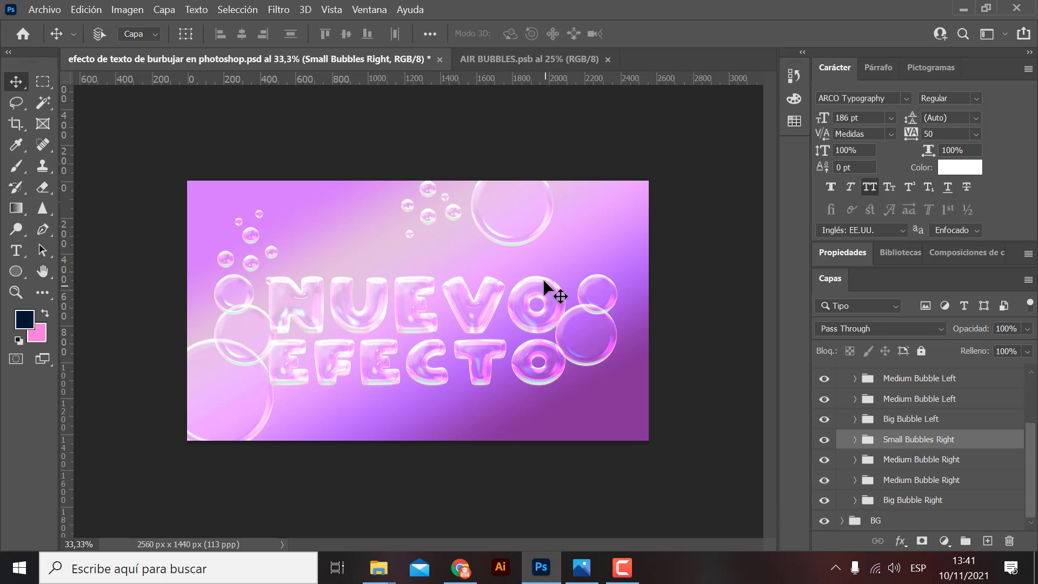
Toggle Small Bubbles Right visibility to compare, then undo its move back beside the text
click(824, 439)
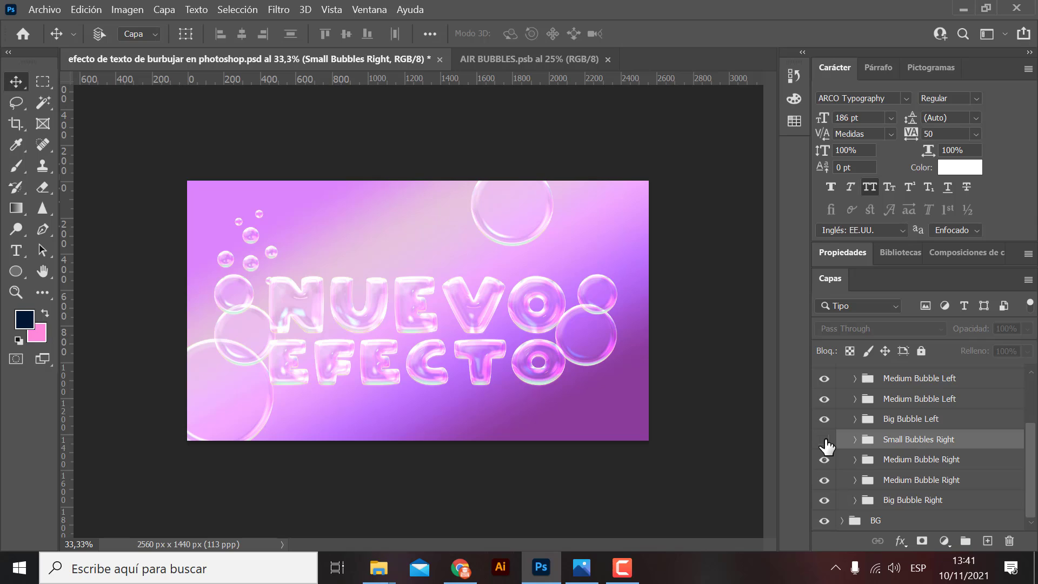
click(824, 440)
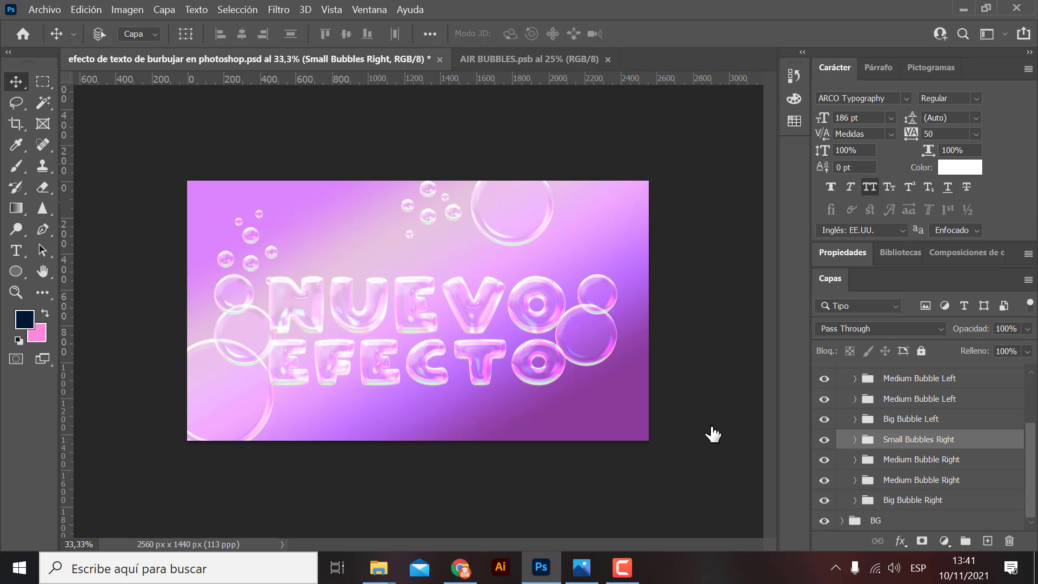
key(ctrl+comma)
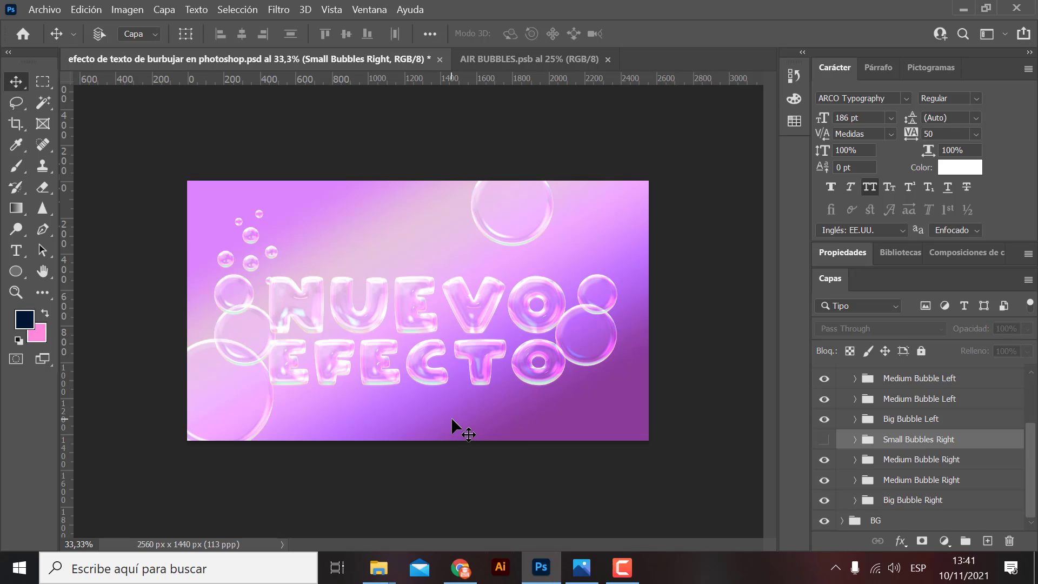
key(ctrl+comma)
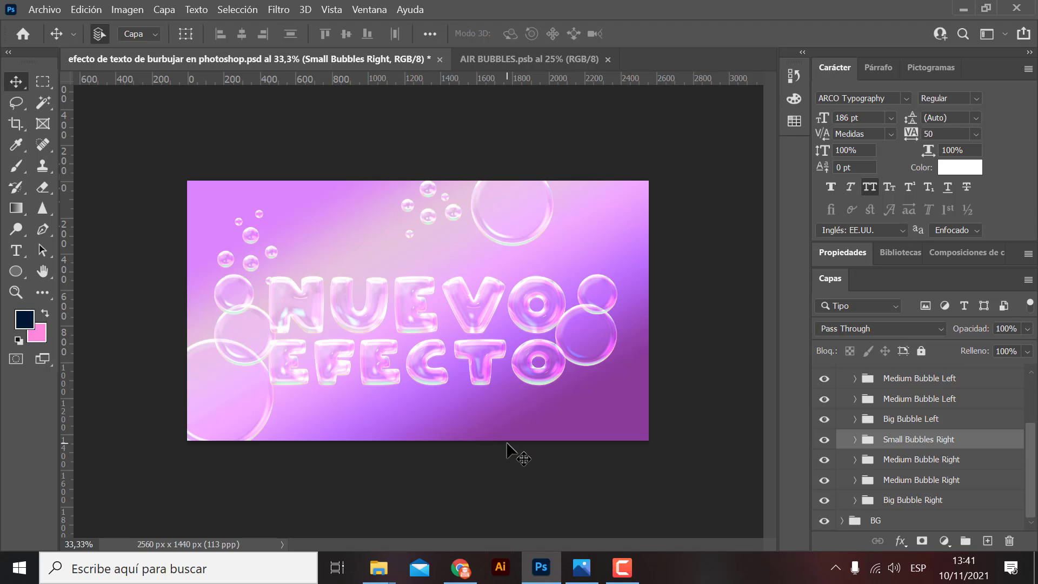
key(z)
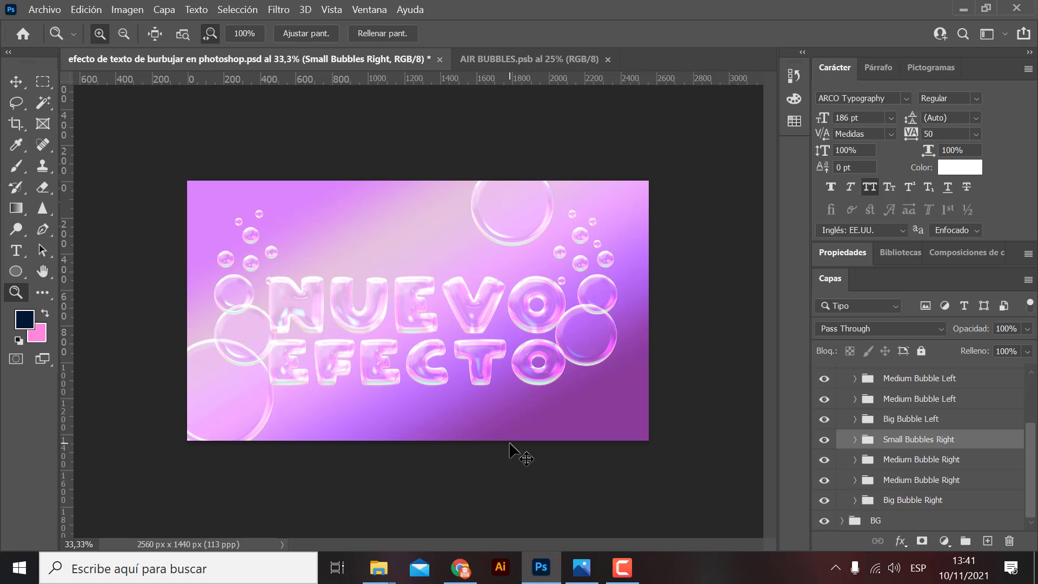
Undo Big Bubble Right's resize and move, returning it to the bottom-right corner
click(17, 81)
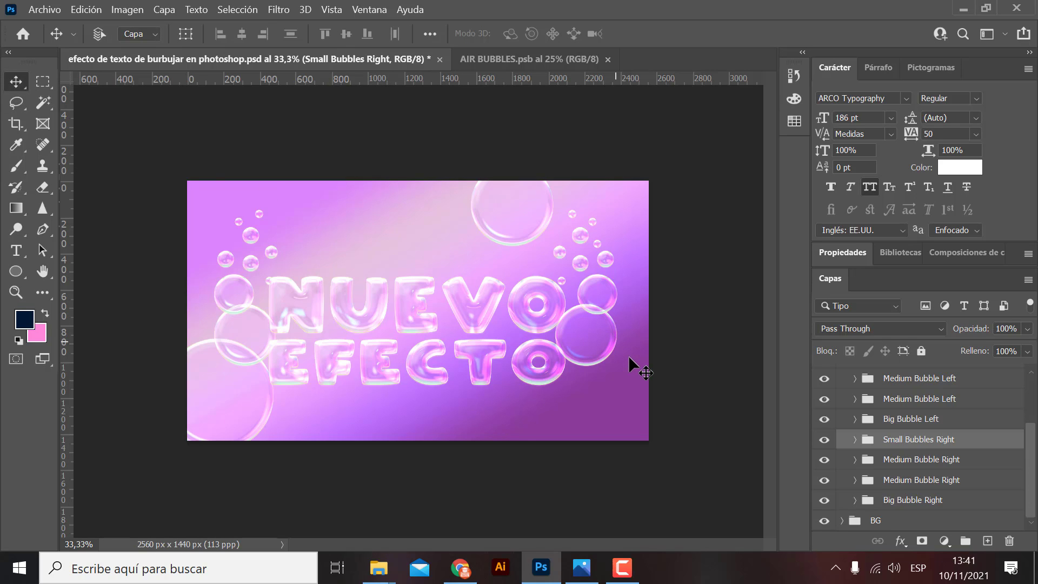
key(ctrl+z)
key(z)
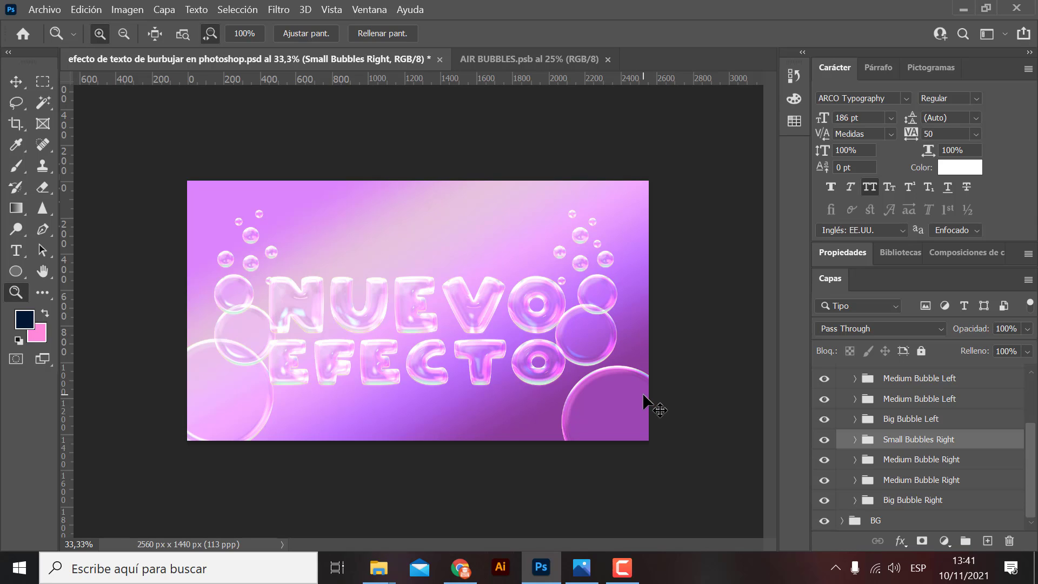
key(ctrl+z)
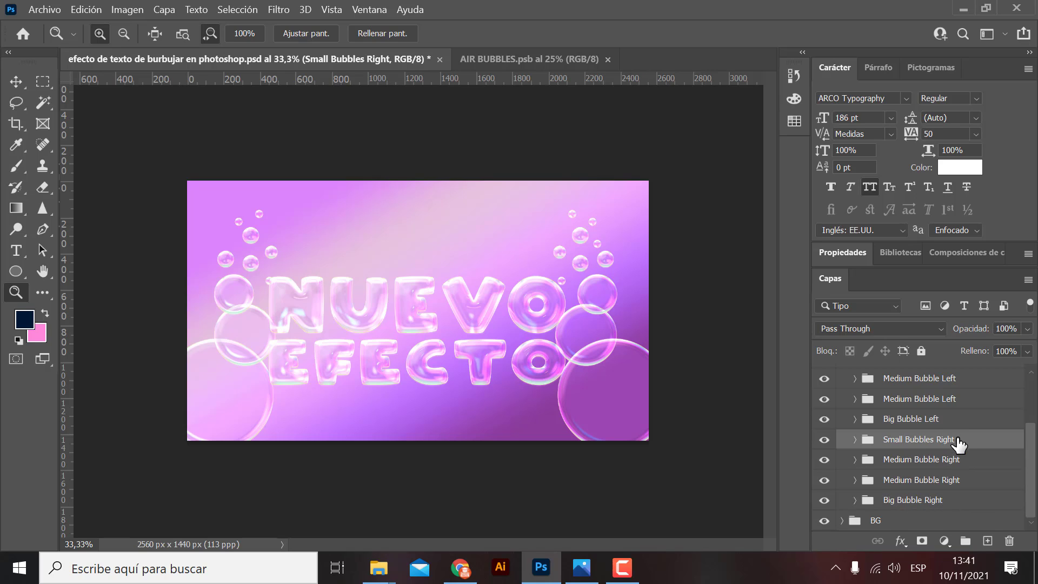
Shift the Big, two Medium and Small Bubbles Right groups about 63 px right
click(910, 506)
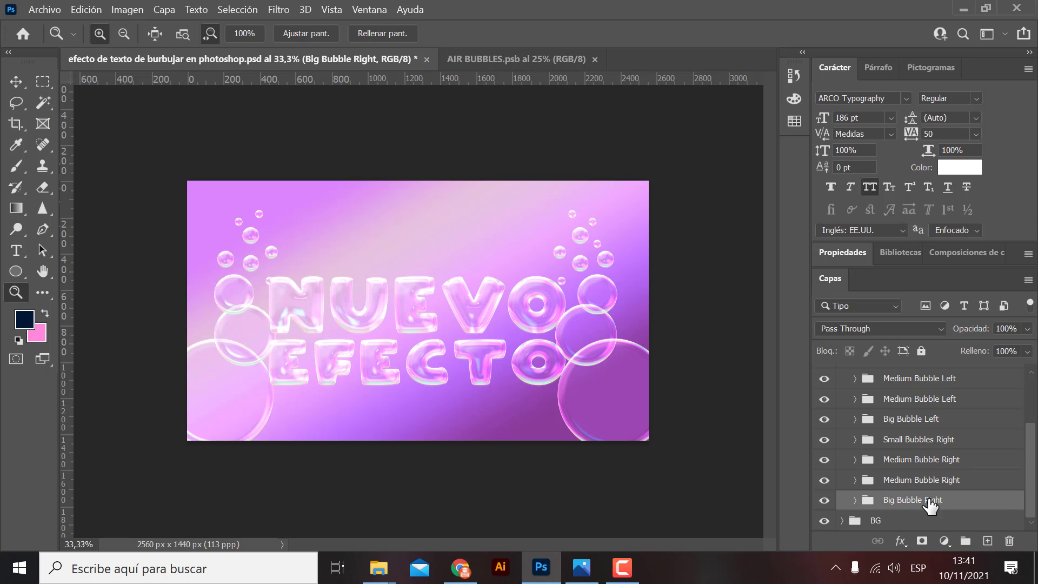
ctrl+click(907, 480)
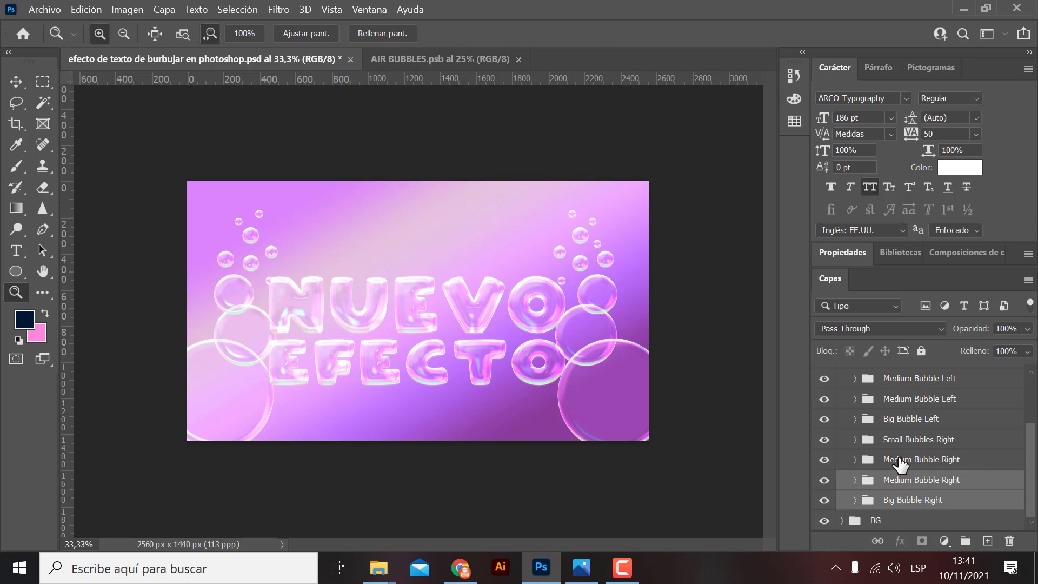
ctrl+click(902, 460)
ctrl+click(917, 441)
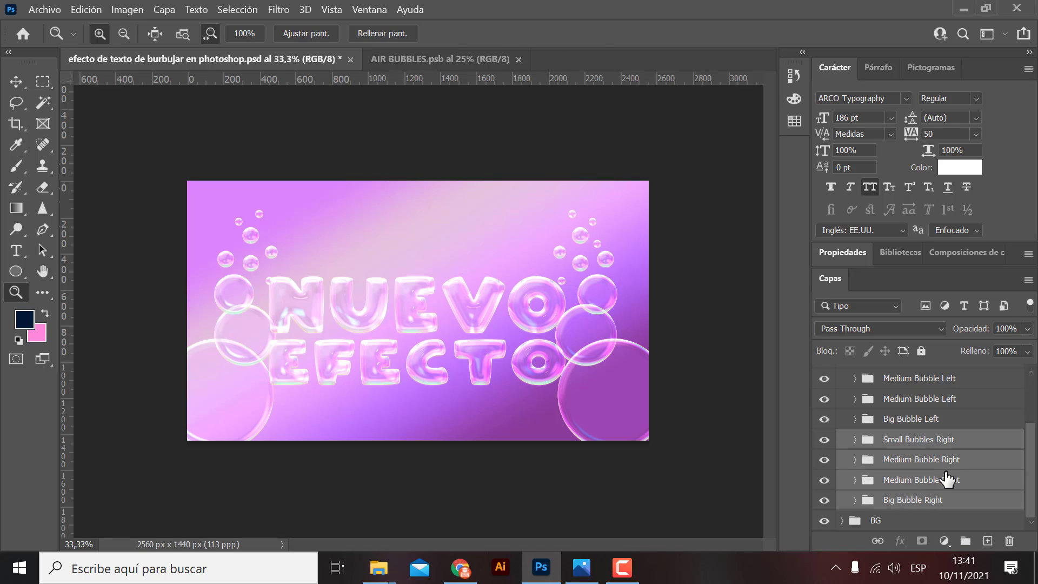
key(ctrl+t)
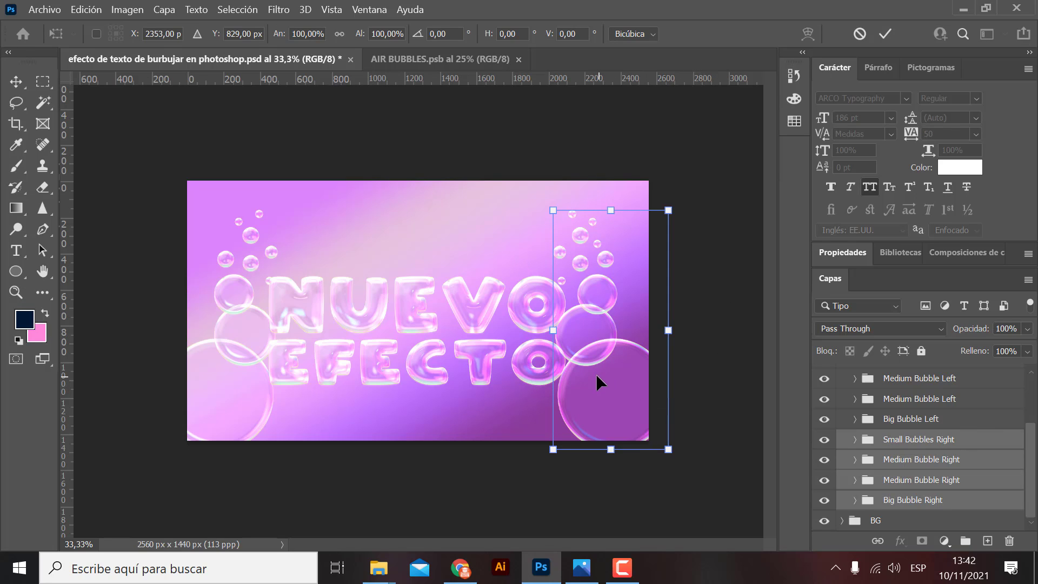
drag(597, 374, 607, 374)
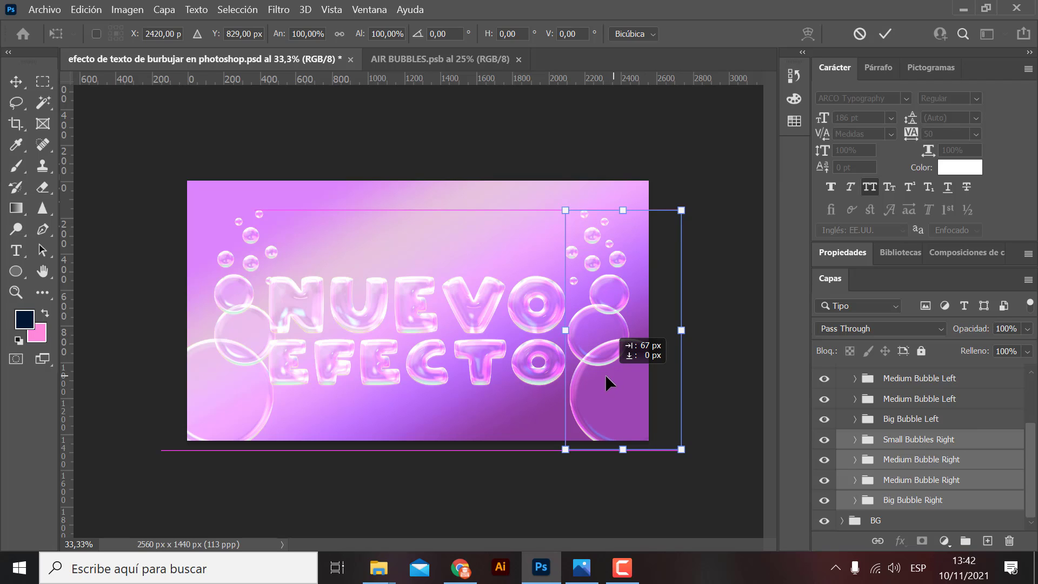
drag(605, 375, 630, 387)
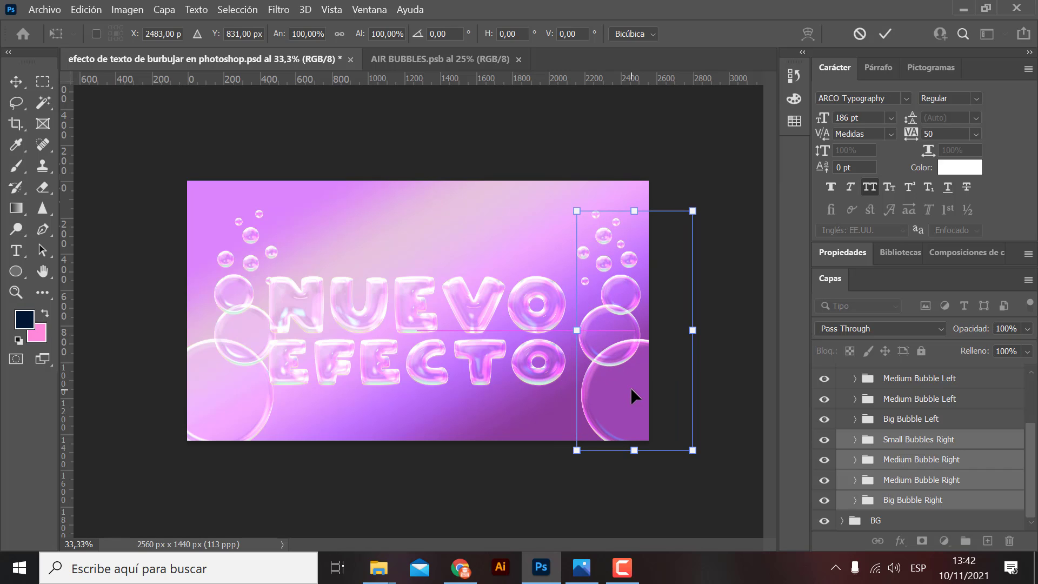
key(Return)
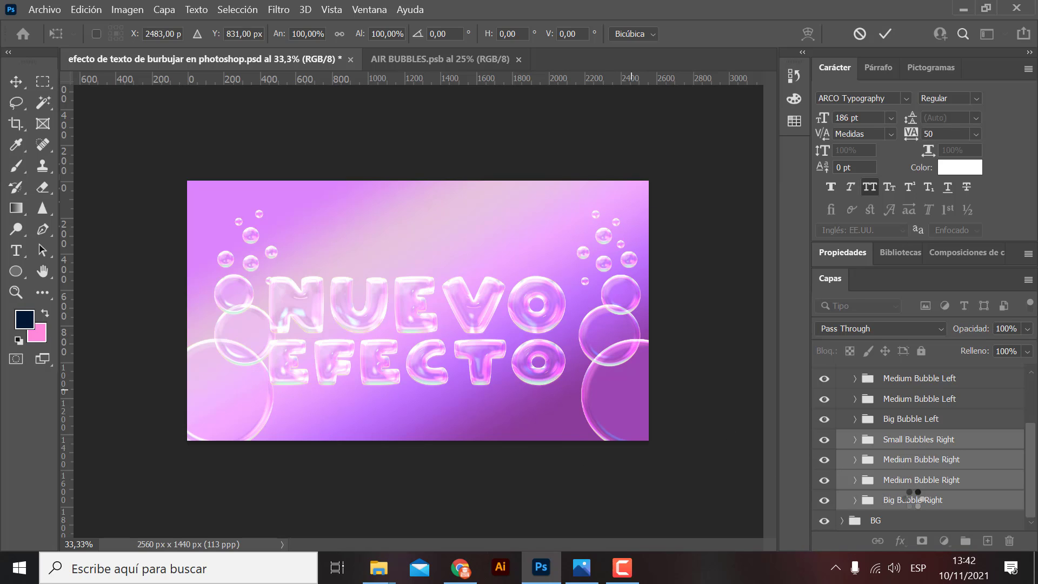
Move the Small, Medium and Big Bubble Left groups about 99 px left toward the canvas edge
scroll(924, 470, up, 2)
click(924, 465)
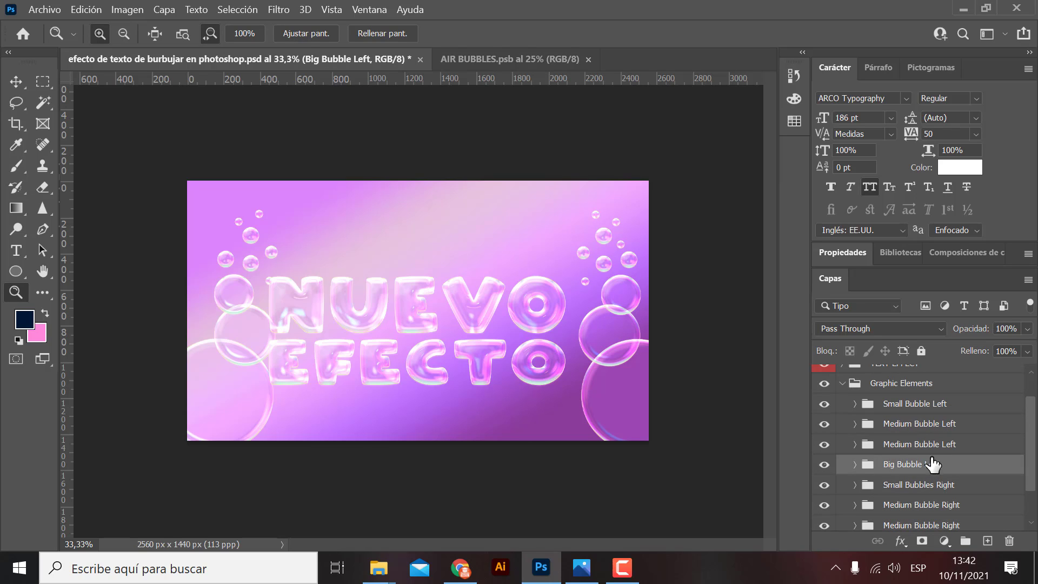
ctrl+click(919, 444)
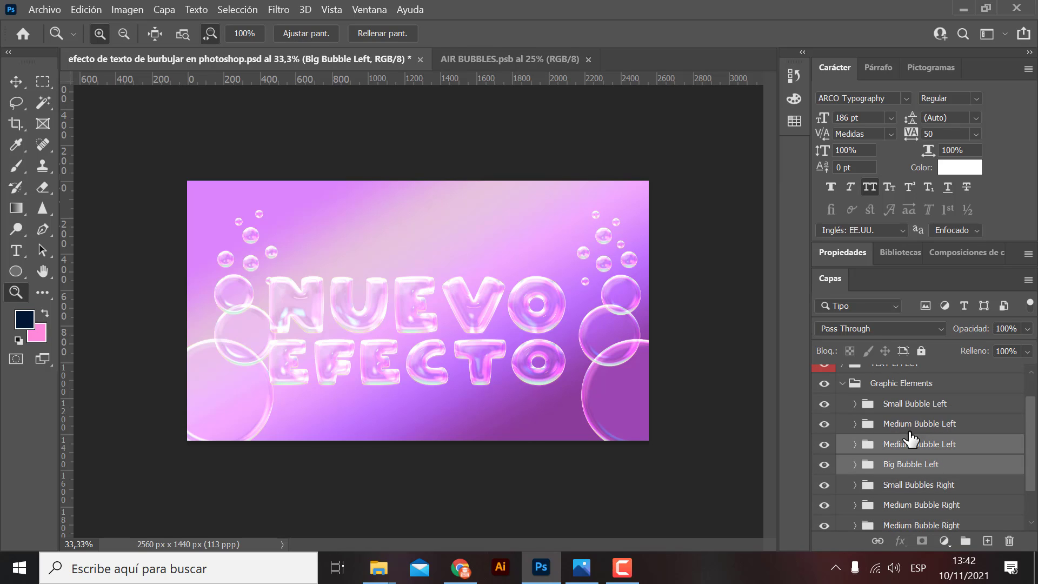
ctrl+click(914, 424)
ctrl+click(915, 406)
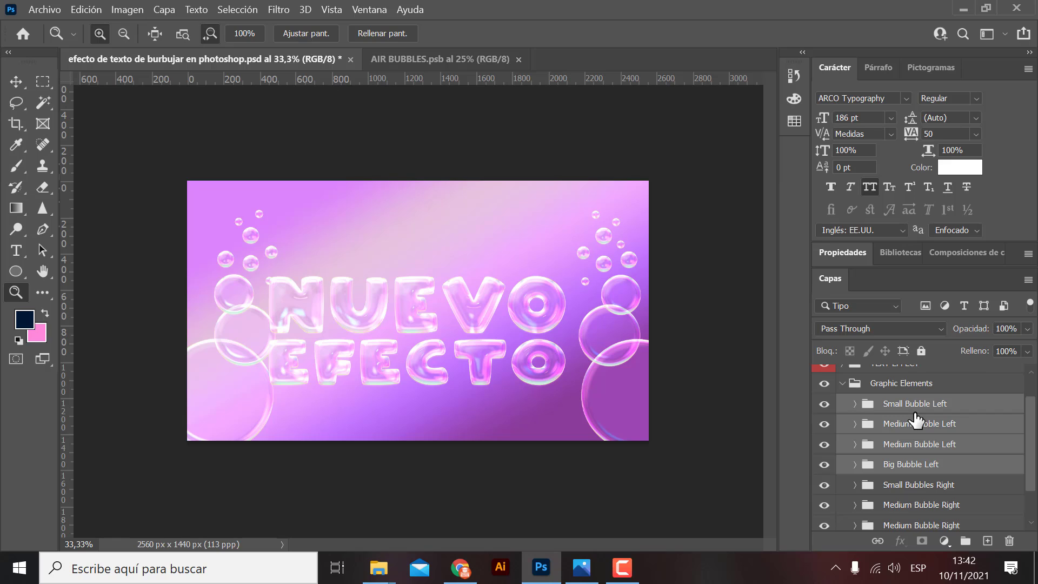
key(ctrl+t)
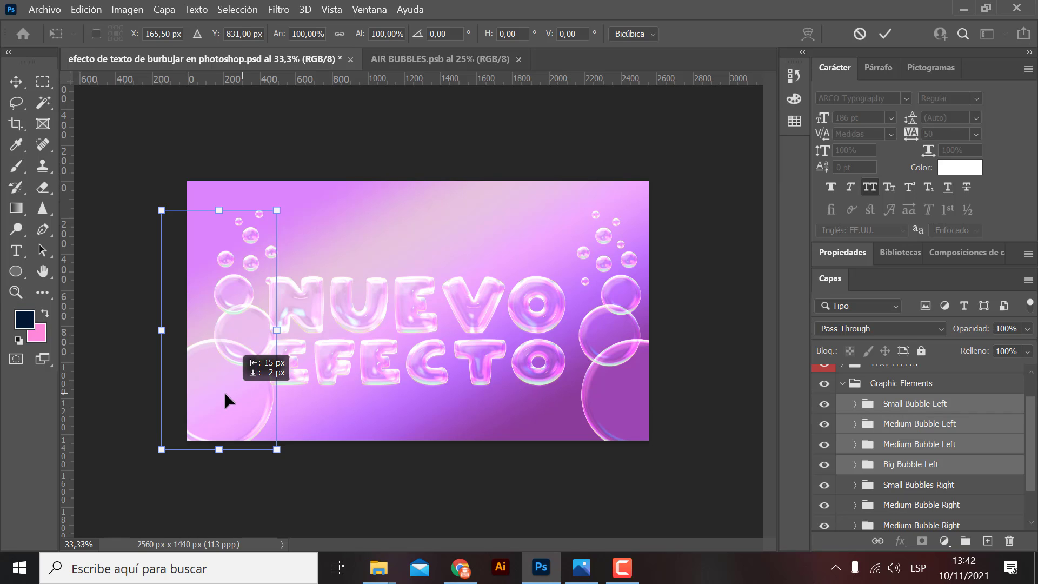
key(shift+Left)
key(shift+Left)
key(shift+Left)
key(shift+Left)
key(shift+Left)
key(shift+Left)
key(shift+Left)
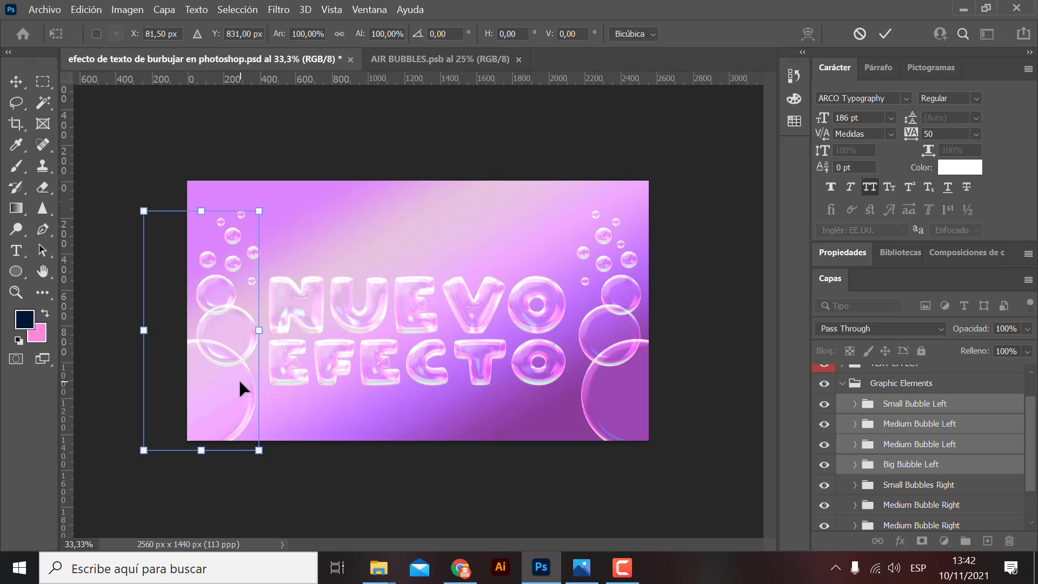
key(Return)
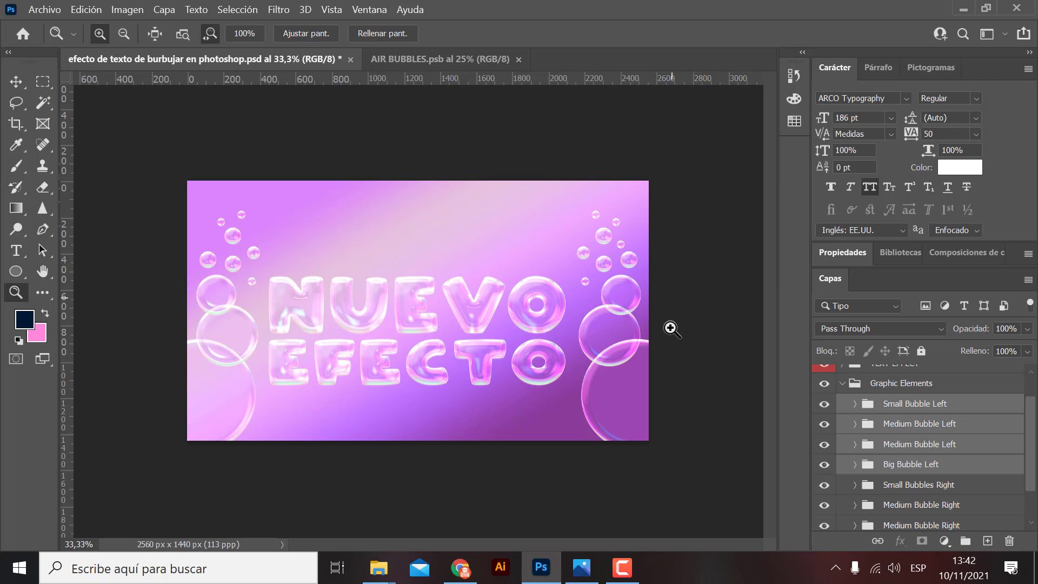
click(15, 83)
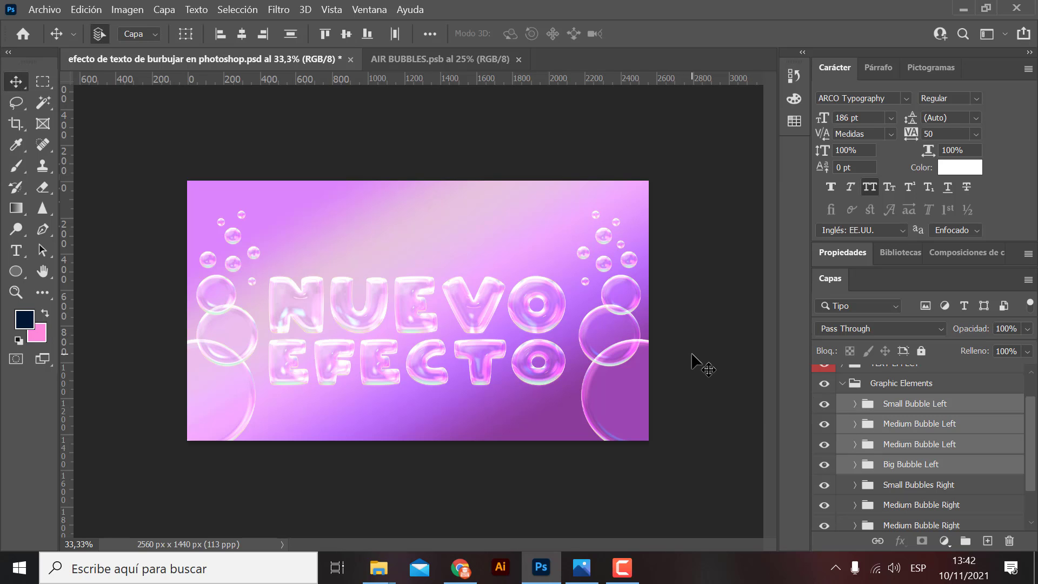
key(ctrl+plus)
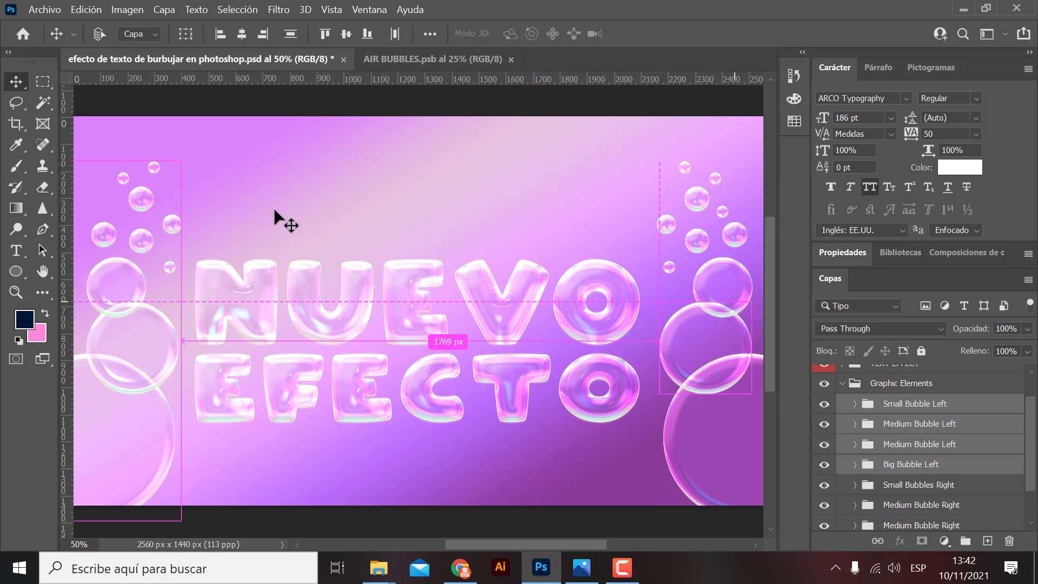
key(ctrl+minus)
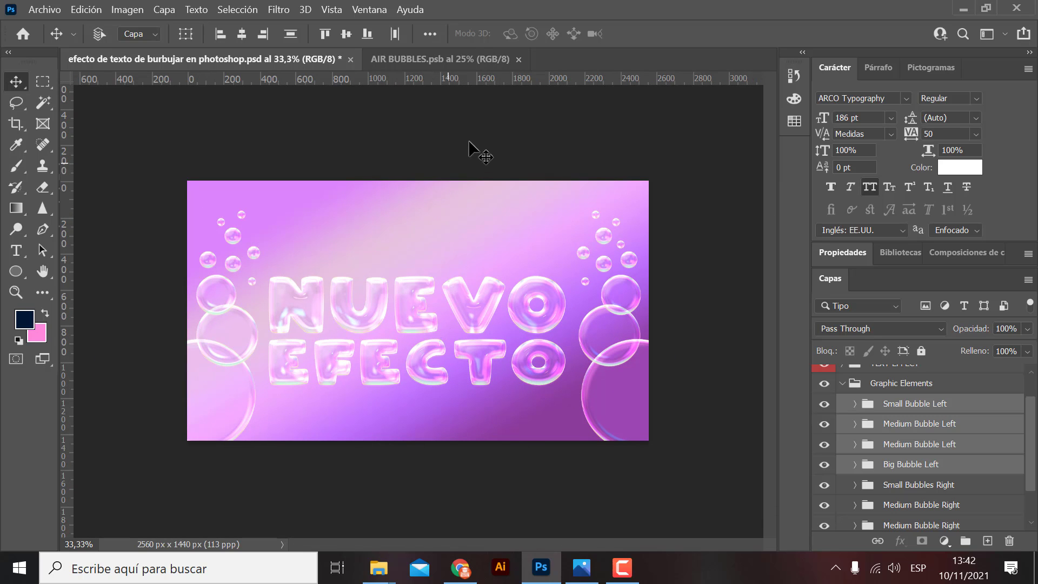
In AIR BUBBLES.psb, change the NUEVO text to the Anja Eliane font and save
click(414, 58)
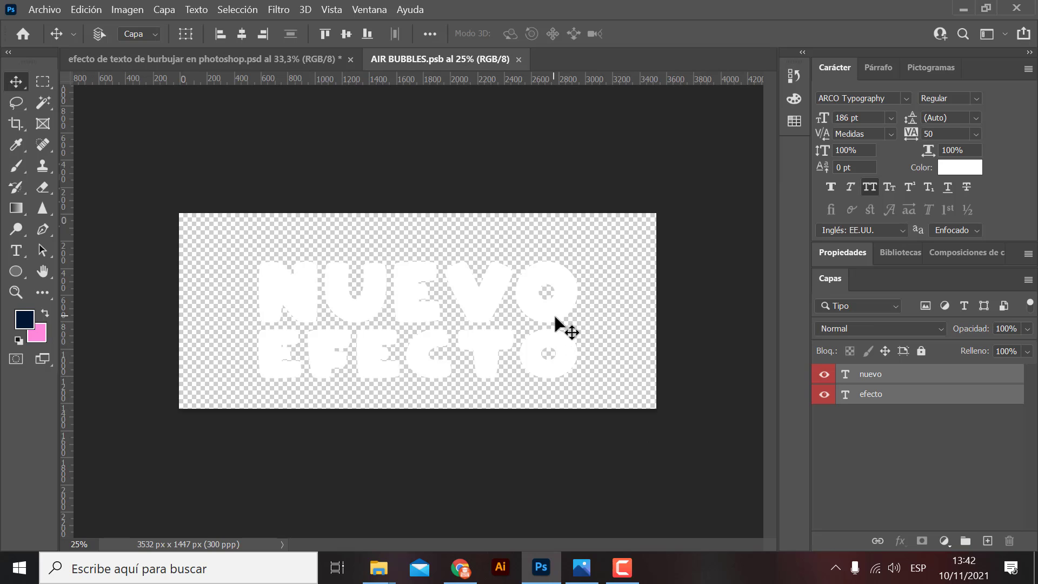
click(899, 378)
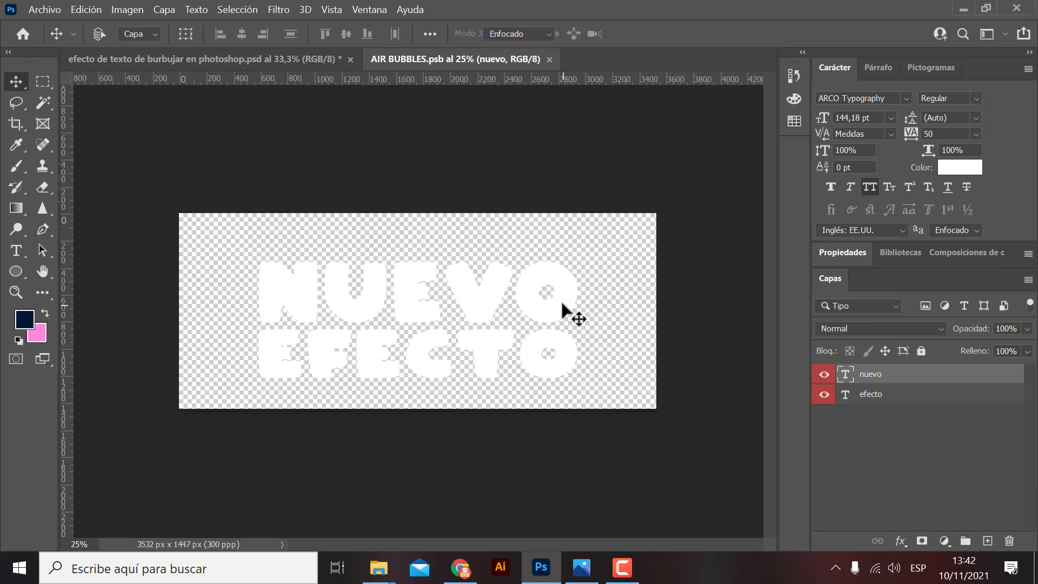
double_click(562, 308)
drag(581, 294, 254, 273)
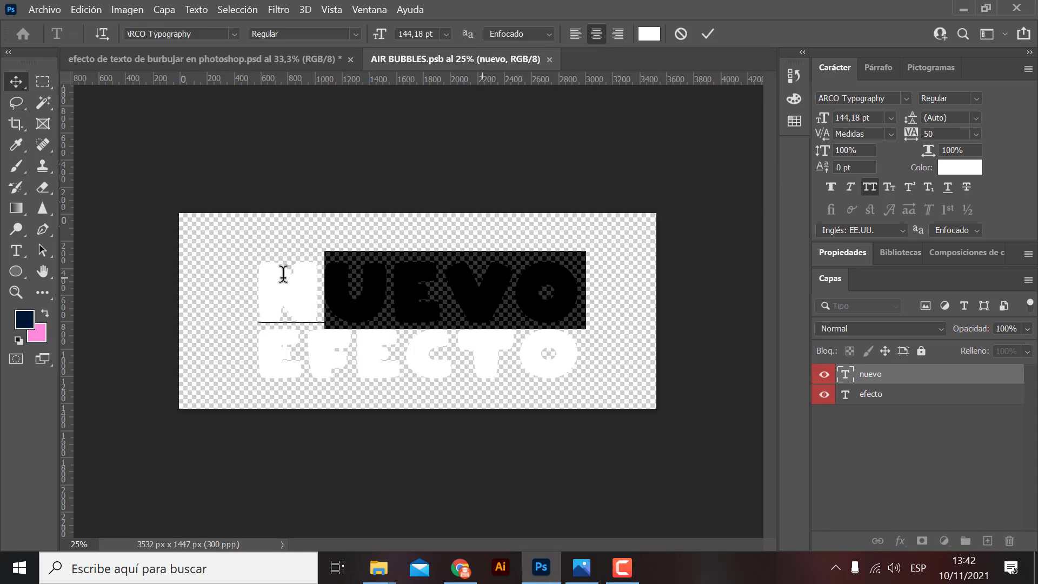
click(232, 35)
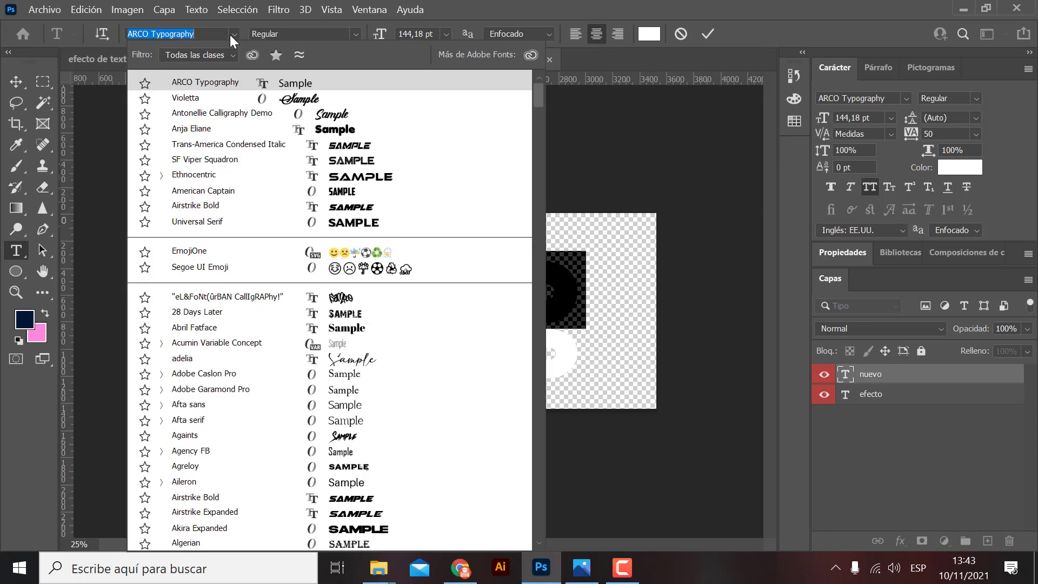
click(343, 129)
click(12, 79)
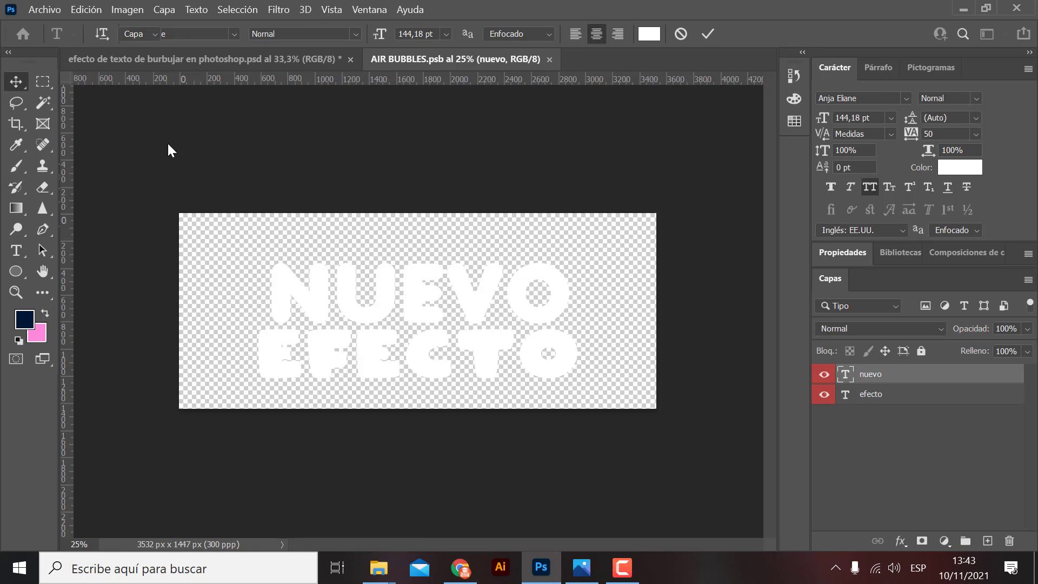
key(ctrl+s)
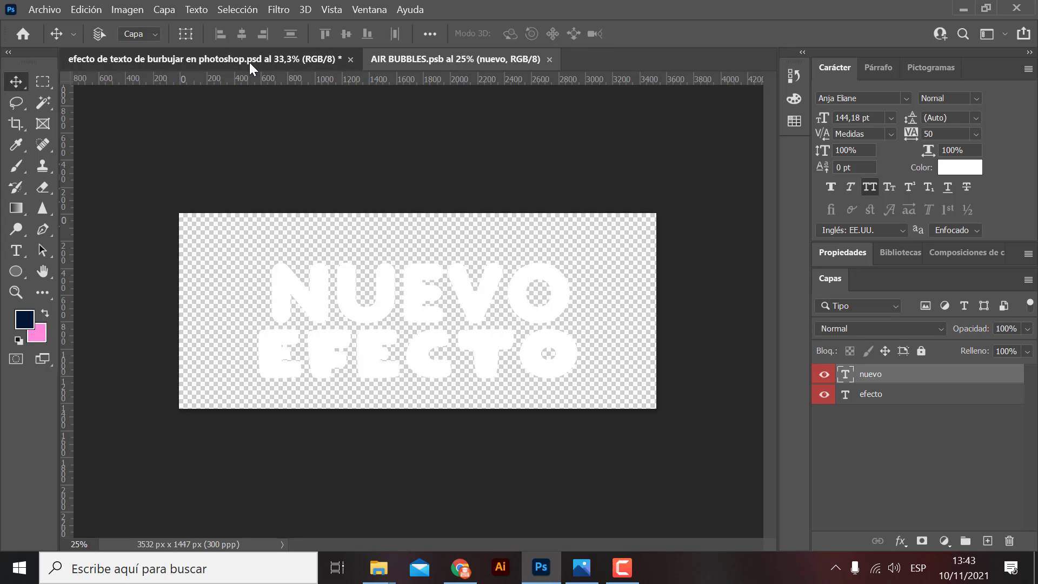
Zoom in and out on the main bubble design to inspect the lettering
click(148, 62)
key(ctrl+plus)
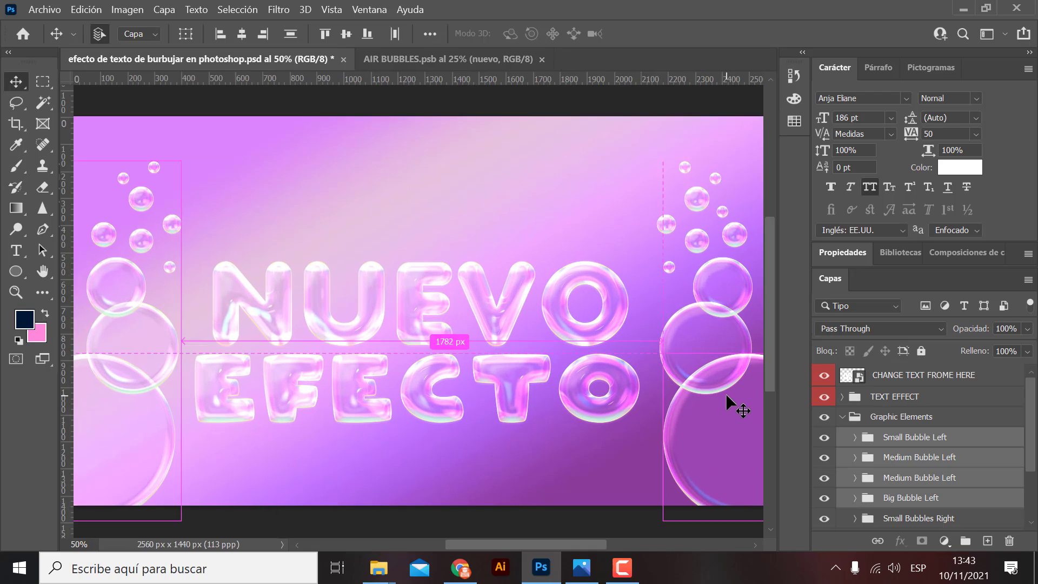
key(ctrl+plus)
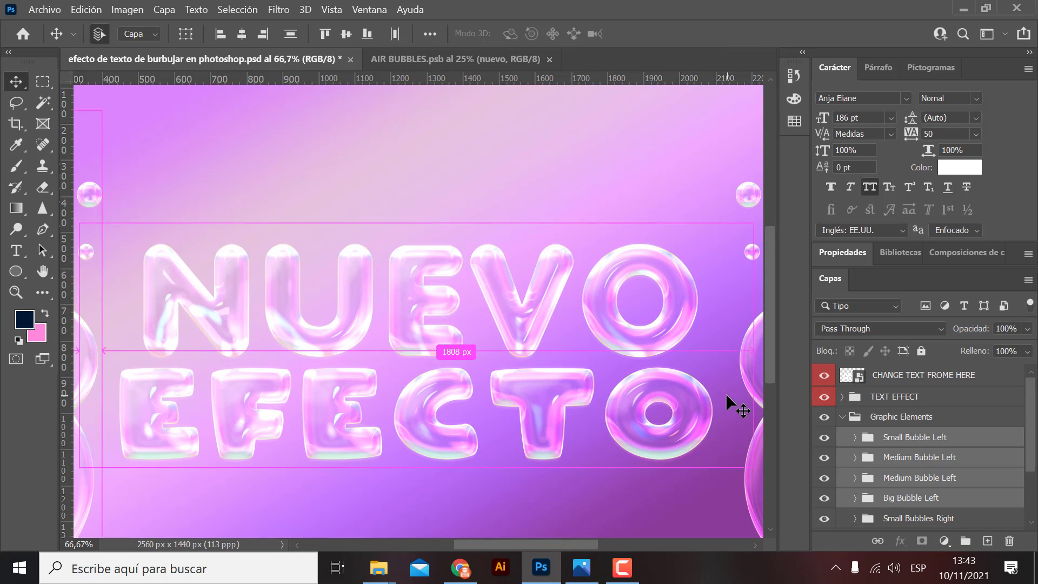
key(ctrl+minus)
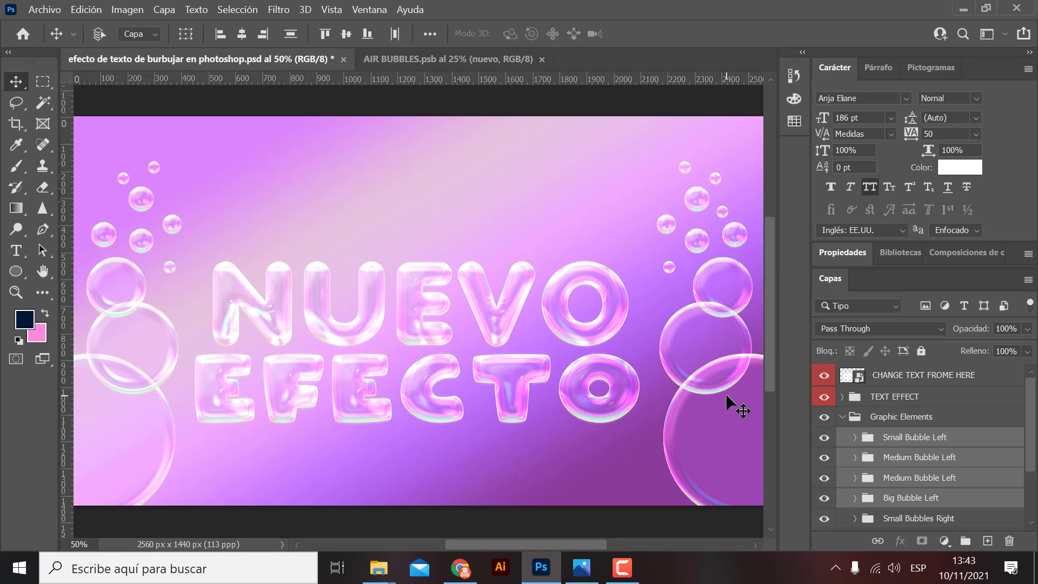
Compare the two documents once more, then save AIR BUBBLES.psb
click(414, 62)
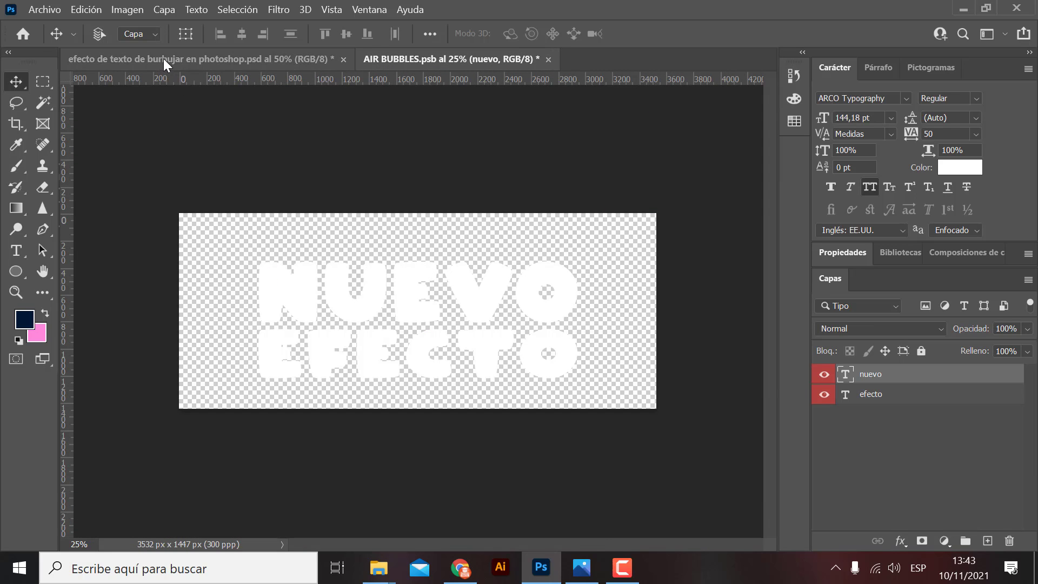
click(163, 59)
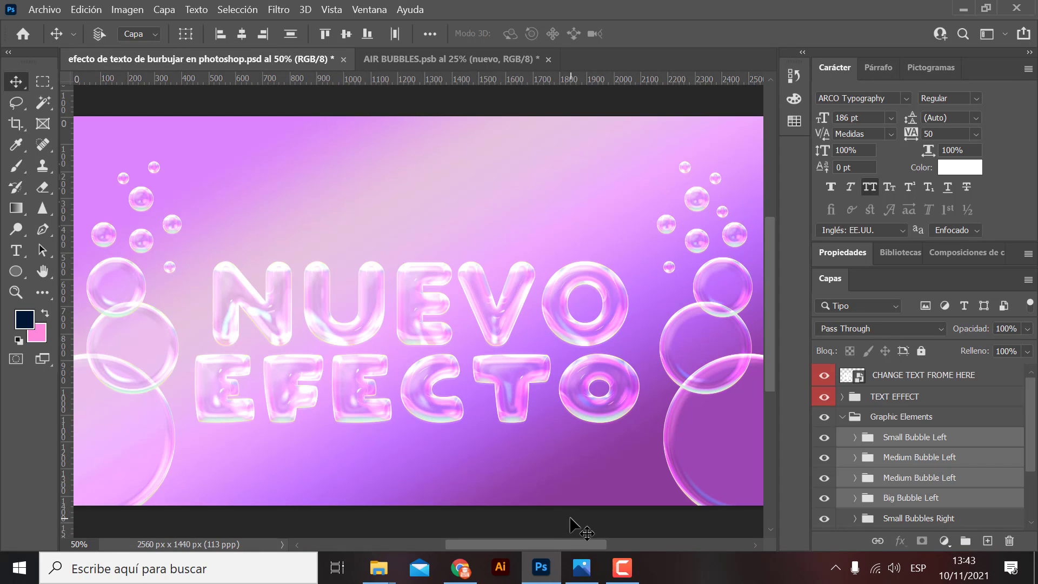
click(435, 60)
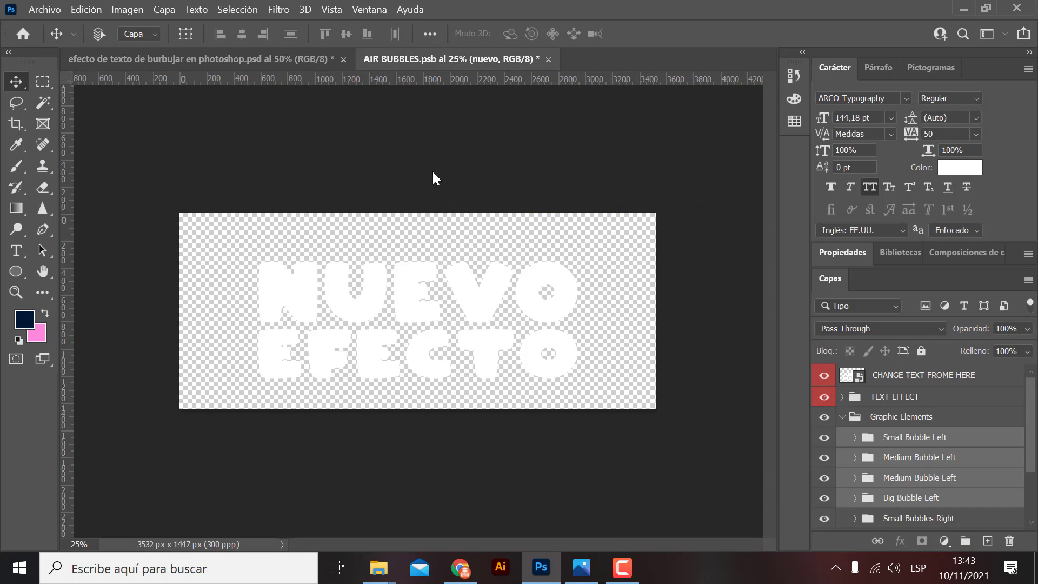
key(ctrl+s)
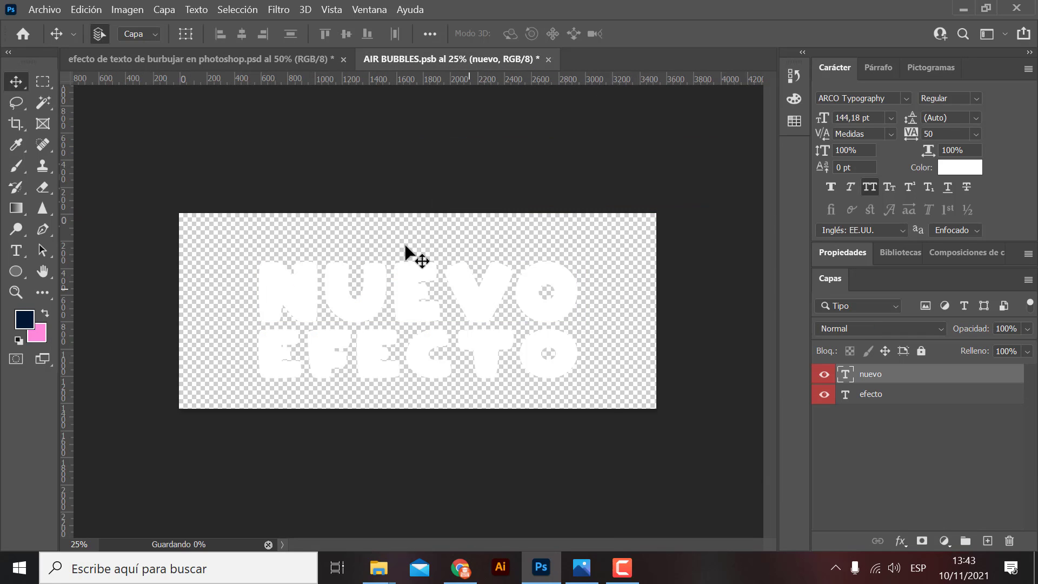
Return to the main design and zoom out to 33.3% to see the whole canvas
click(242, 65)
key(ctrl+minus)
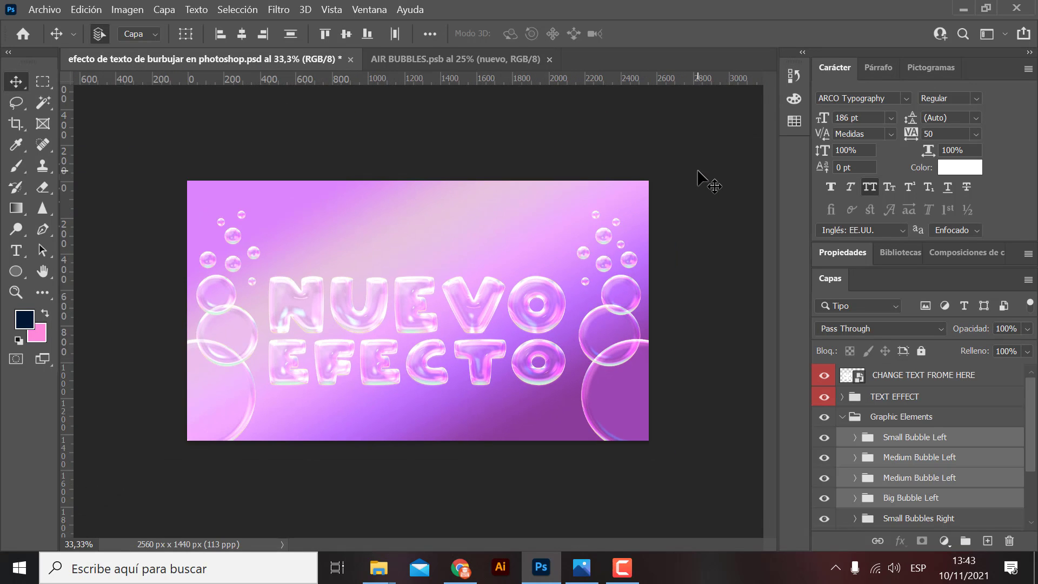
key(ctrl+plus)
key(ctrl+minus)
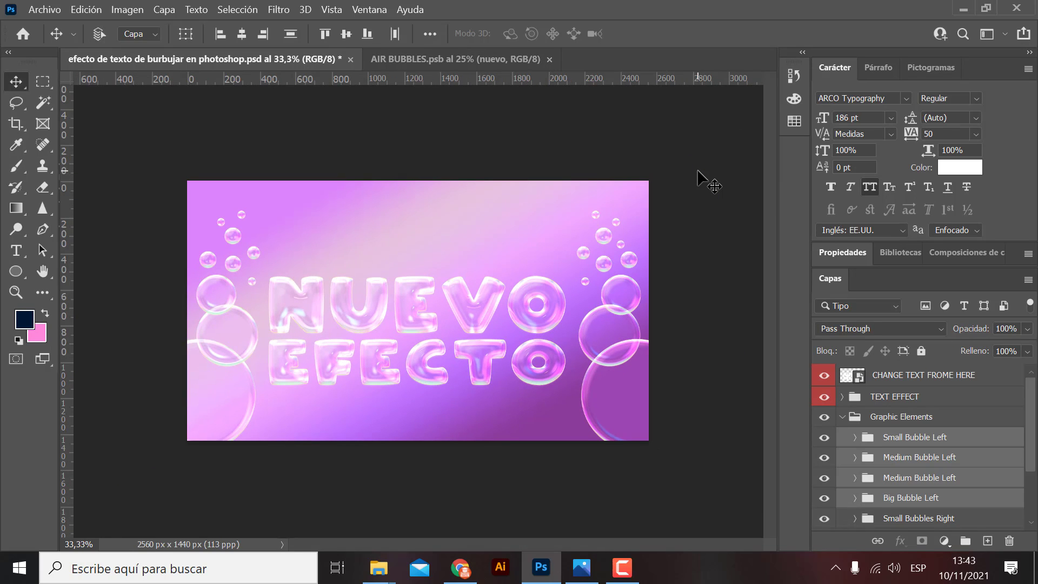